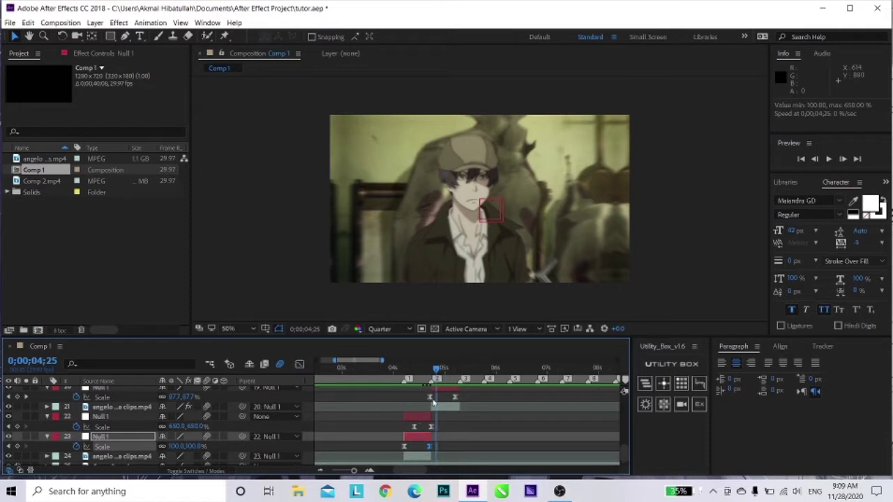
Examine the Scale curve of the layer 20 null in the graph editor and preview the zoom animation
click(432, 398)
click(299, 363)
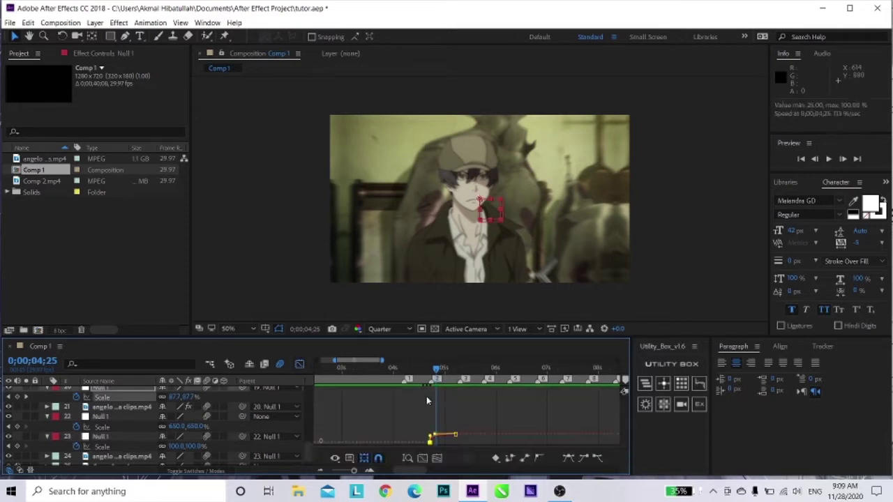
drag(429, 439, 455, 396)
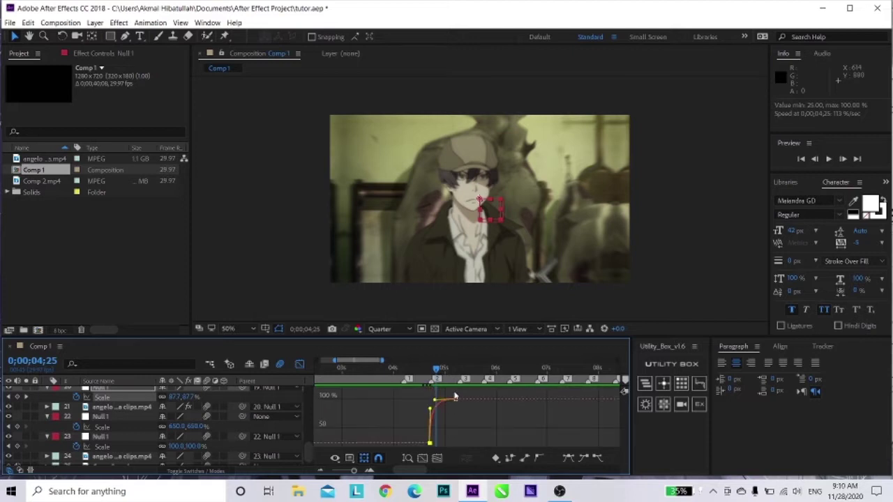
key(space)
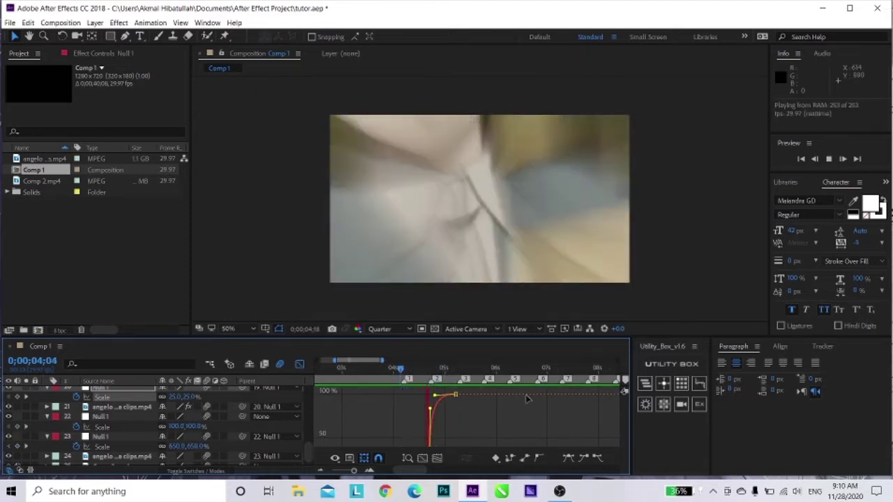
key(space)
click(300, 364)
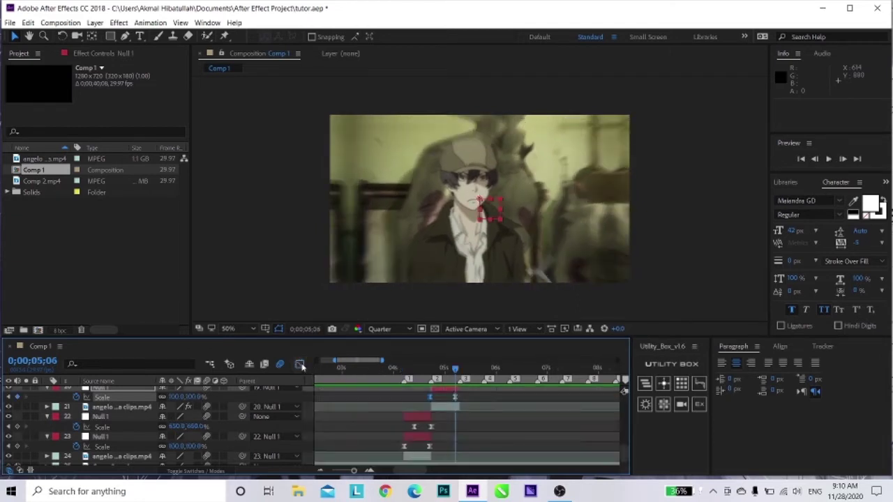
Start Rotation keyframing on the layer 19 null with a 0° keyframe at 0;00;04;26
drag(455, 369, 442, 368)
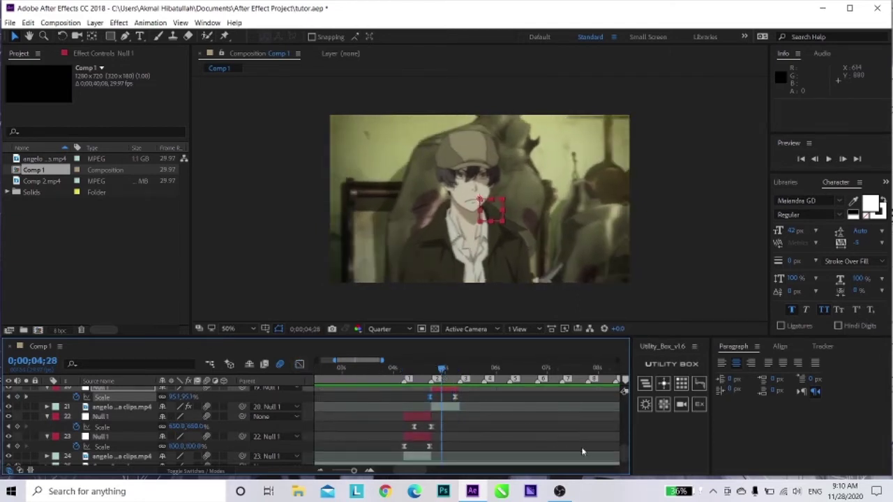
drag(623, 456, 621, 440)
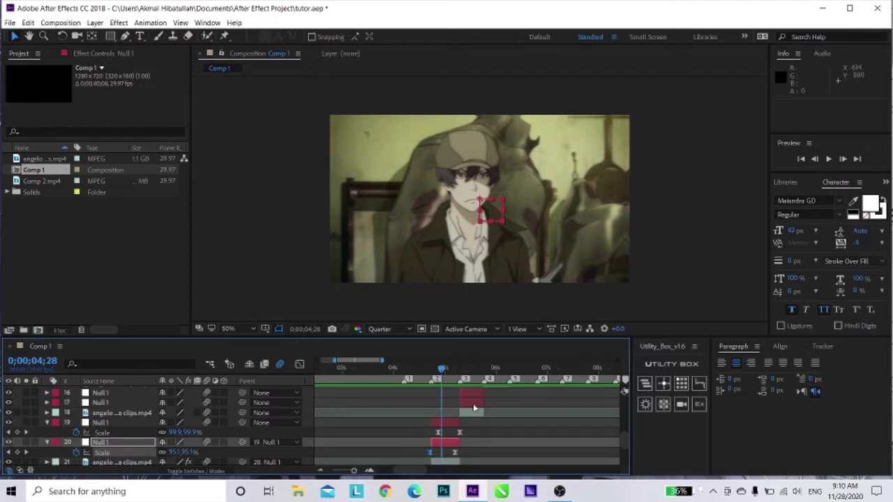
drag(441, 369, 448, 369)
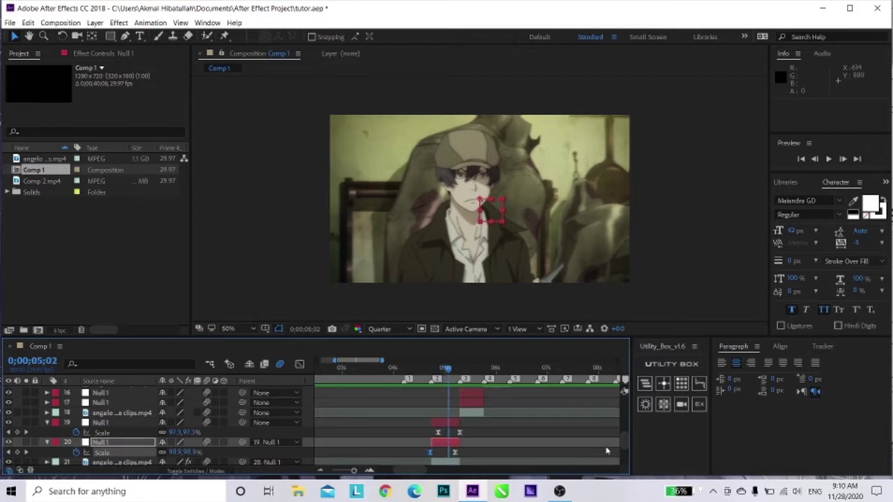
click(454, 425)
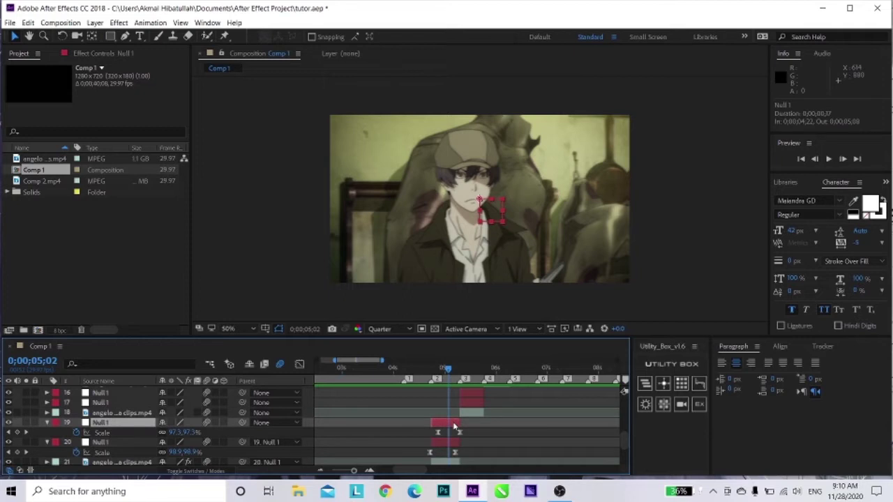
key(r)
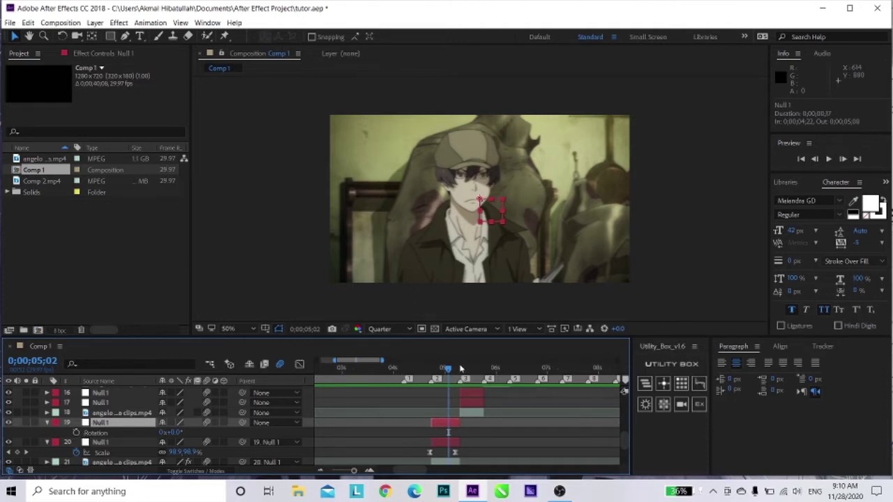
drag(448, 369, 438, 369)
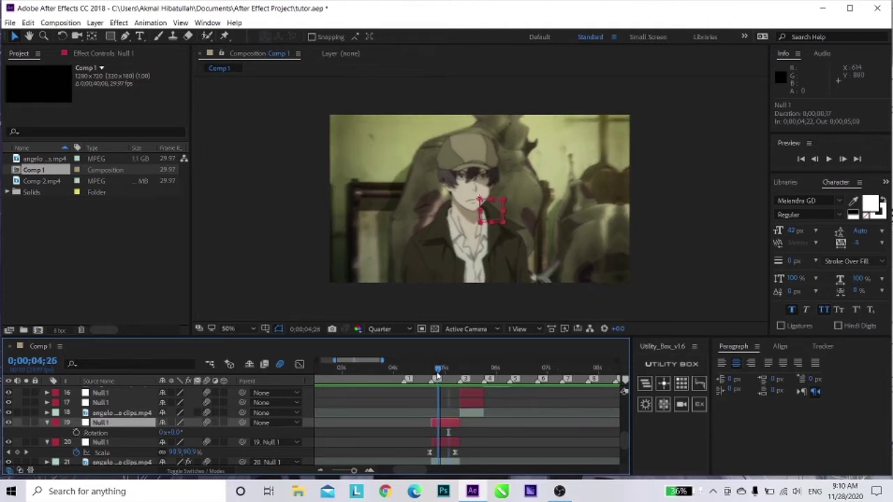
click(76, 433)
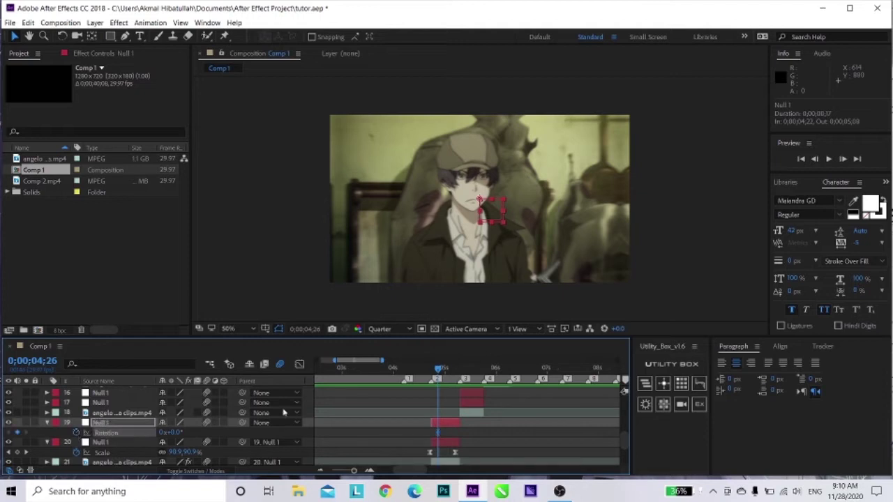
Add a second Rotation keyframe to the layer 19 null at 0;00;05;09 and set it to 180°
drag(436, 370, 460, 383)
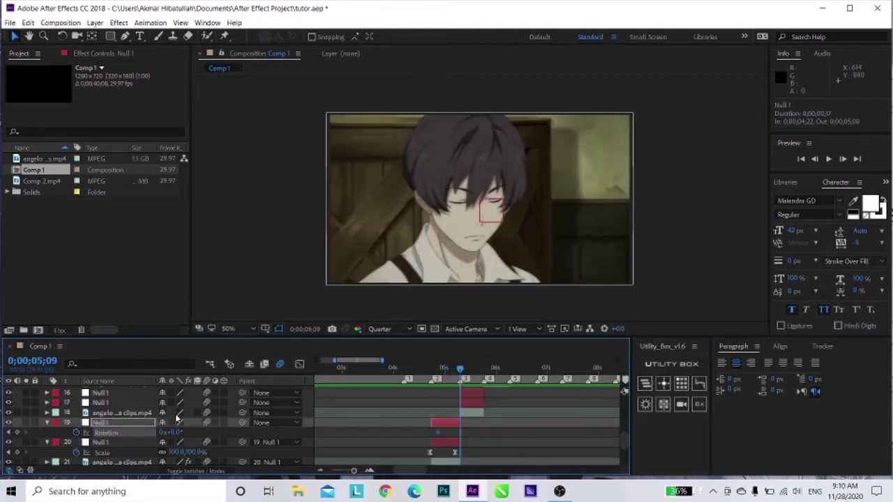
click(19, 433)
click(9, 433)
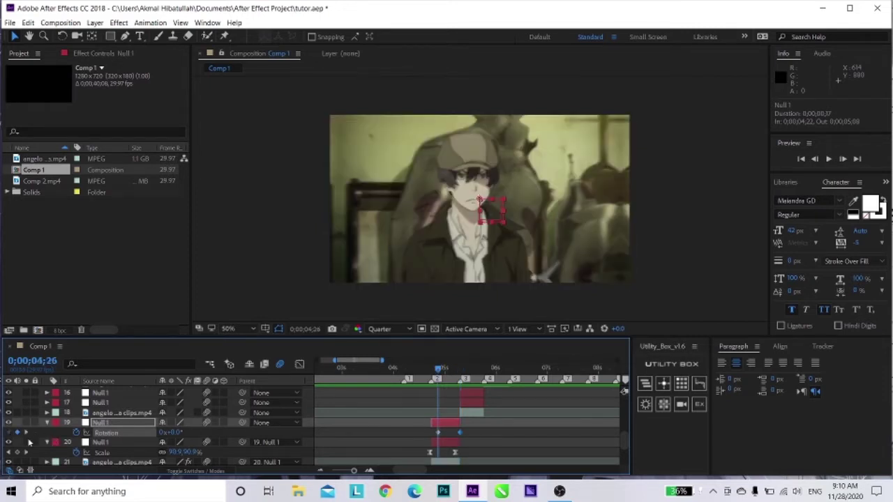
click(26, 433)
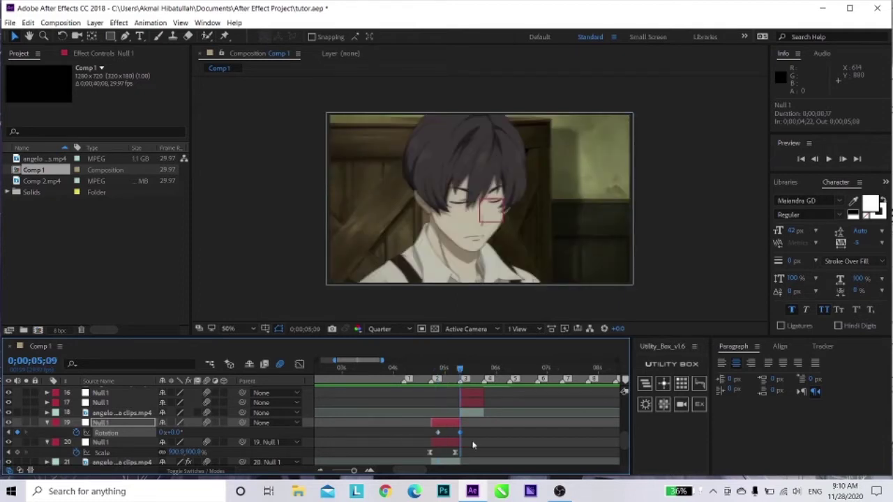
click(175, 432)
text(180)
key(Return)
Apply Easy Ease to both Rotation keyframes of the layer 19 null
mouse_move(460, 376)
mouse_down()
mouse_move(448, 376)
mouse_move(455, 375)
mouse_up()
click(433, 433)
drag(426, 429, 466, 436)
right_click(460, 433)
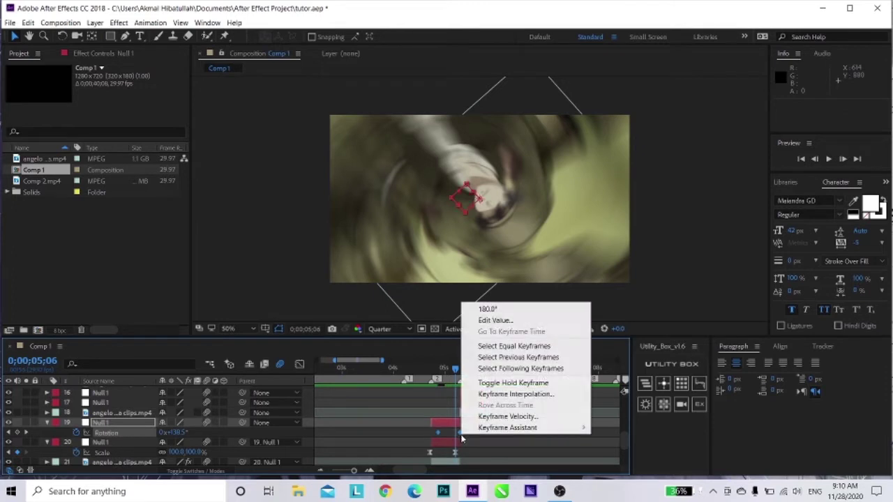
mouse_move(513, 431)
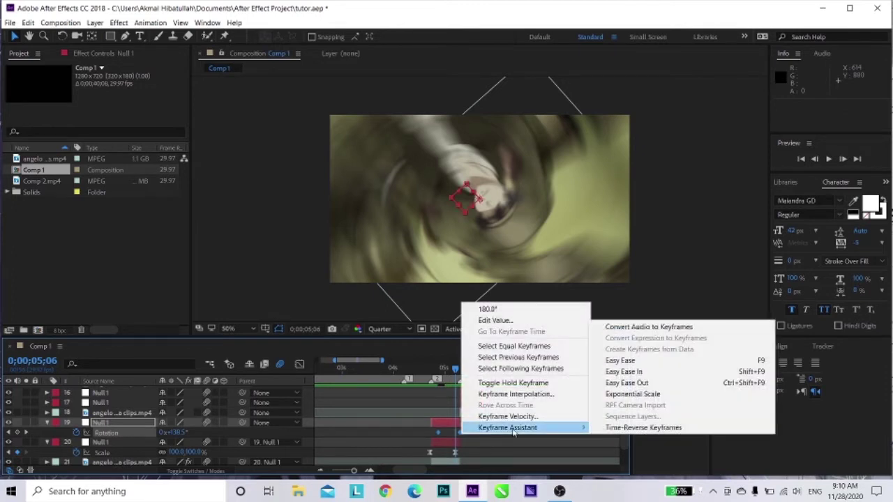
click(611, 361)
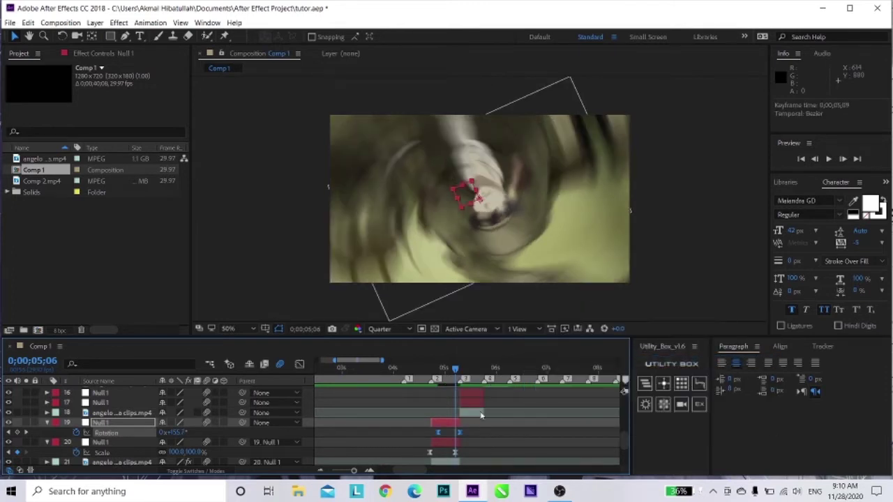
Reshape the layer 19 null's Rotation curve to start slowly and rise steeply into the last keyframe, and preview the spin
click(299, 363)
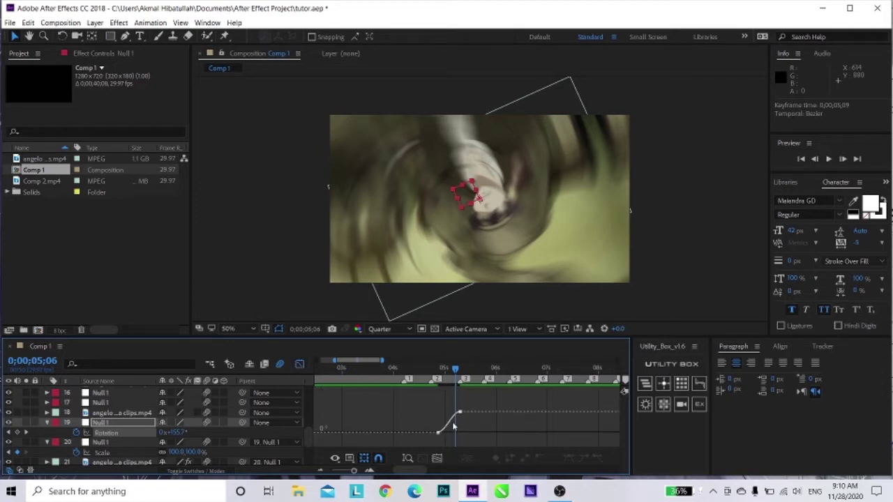
drag(439, 443, 459, 409)
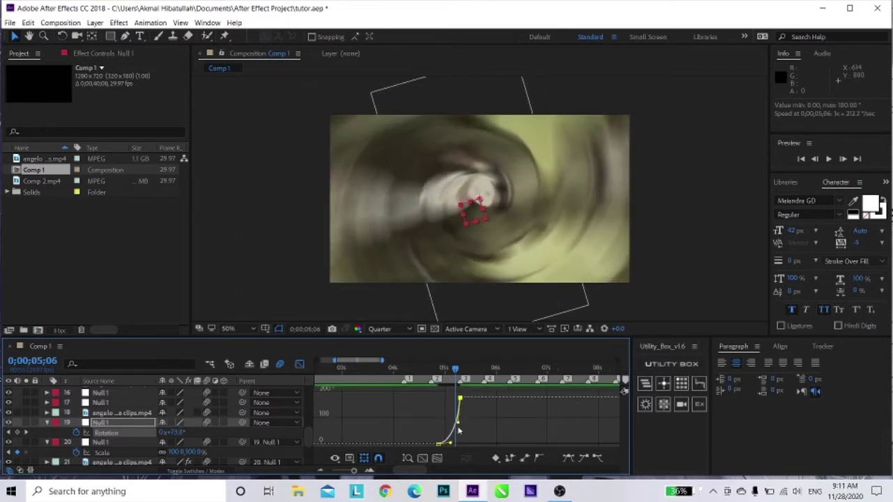
drag(459, 423, 459, 434)
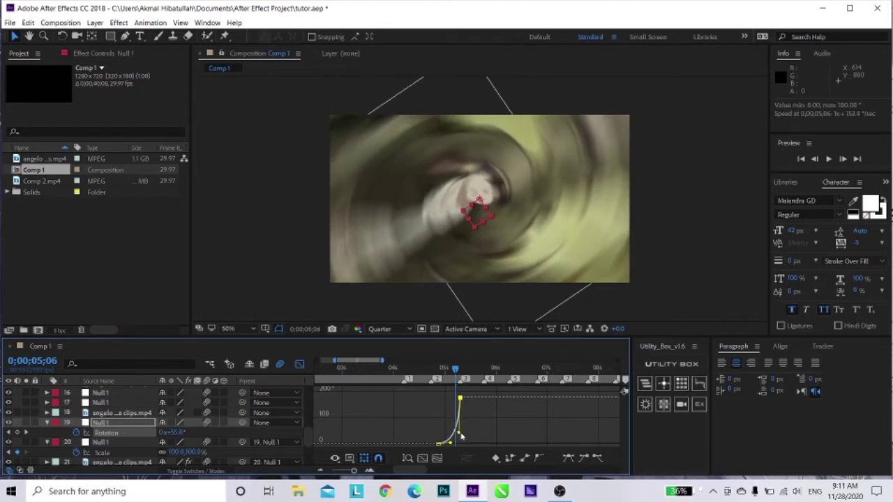
key(space)
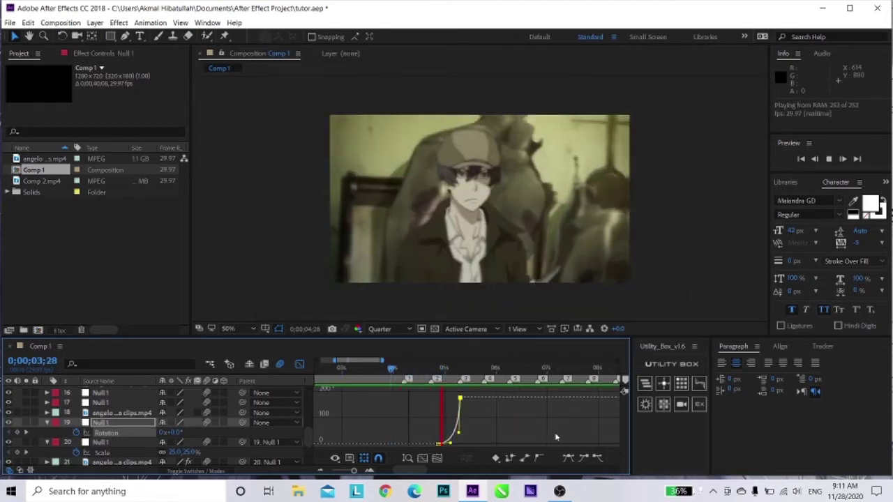
click(491, 372)
drag(491, 371, 471, 397)
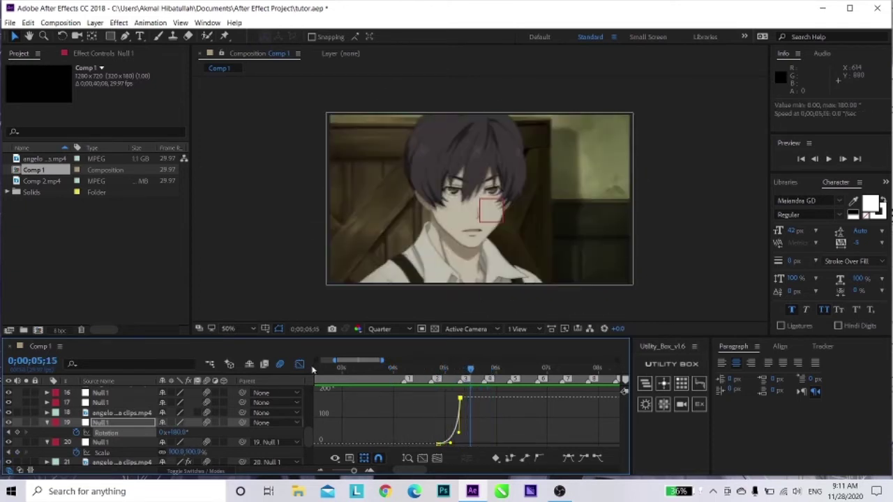
click(300, 363)
Parent the layer 18 clip to the layer 17 null, and that null to the layer 16 null
mouse_move(473, 375)
mouse_down()
mouse_move(449, 370)
mouse_move(466, 368)
mouse_up()
click(476, 412)
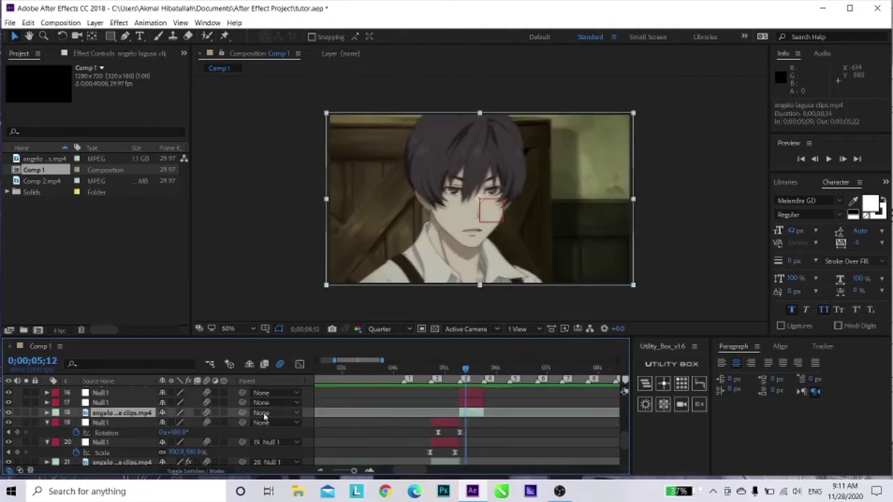
drag(242, 413, 111, 403)
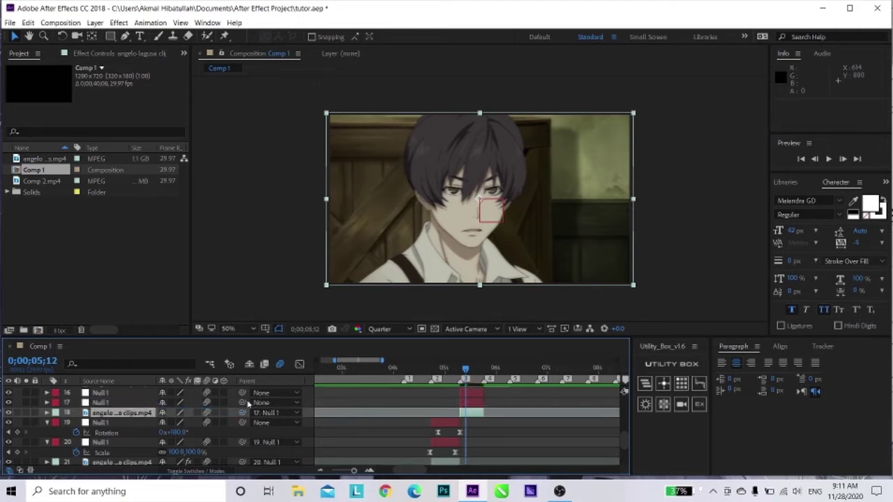
drag(242, 403, 151, 446)
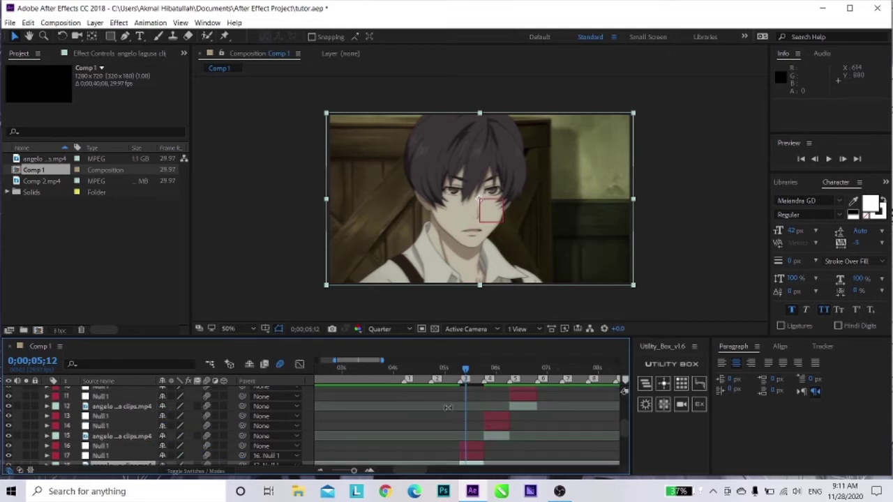
Review the layer 19 null's rotation by scrubbing from 0;00;04;29 to 0;00;05;13
scroll(624, 433, down, 3)
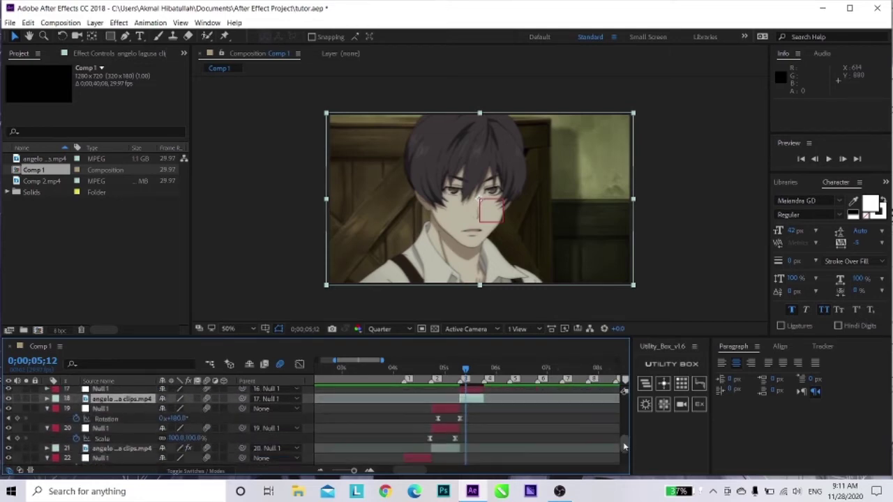
drag(465, 370, 449, 405)
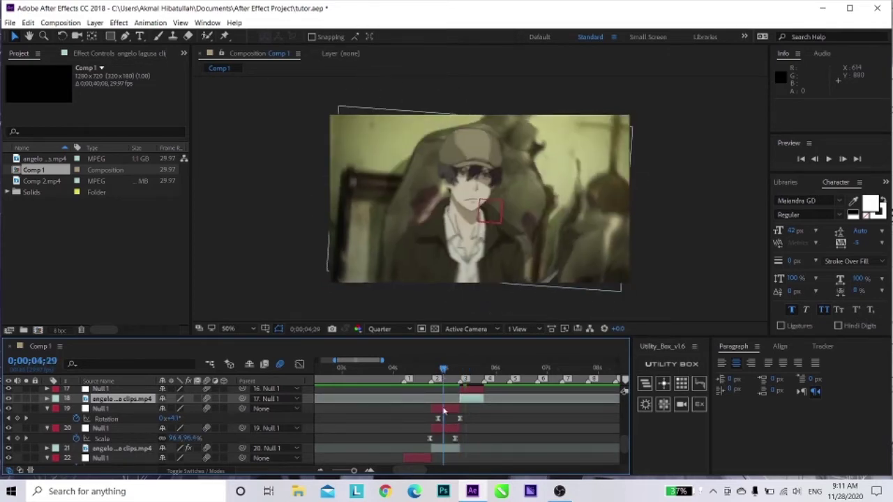
click(443, 410)
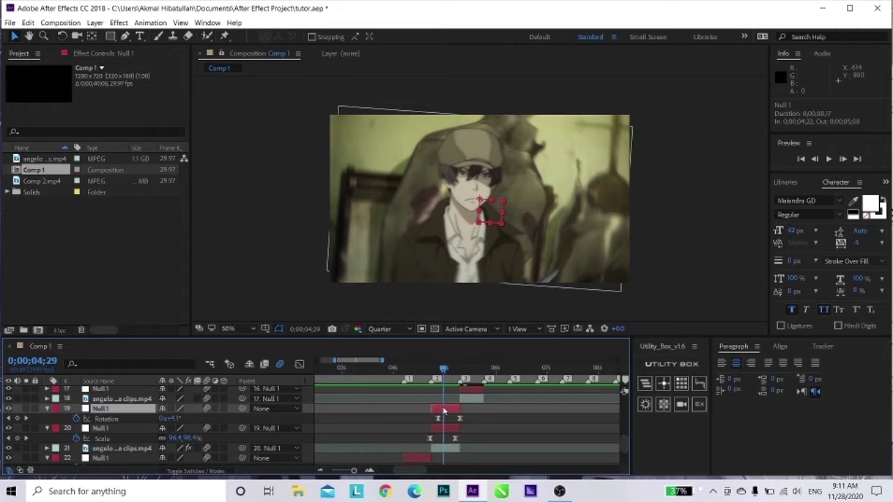
drag(442, 371, 466, 370)
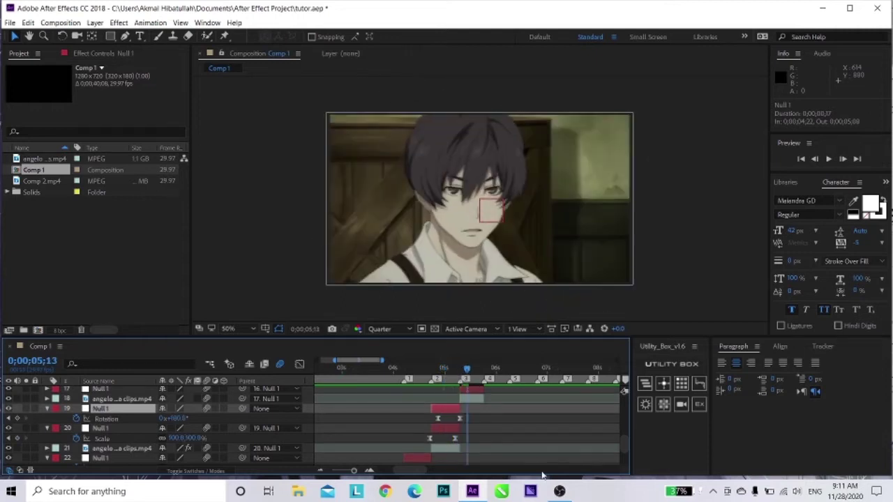
click(559, 492)
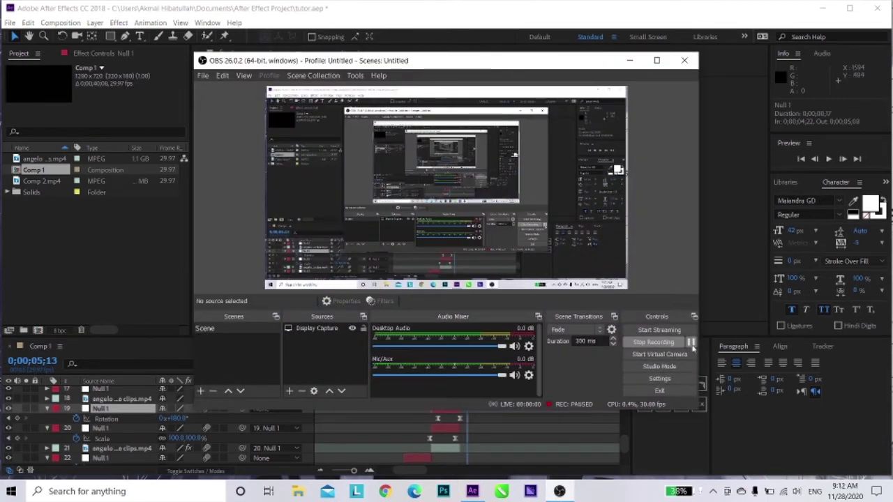
click(630, 61)
Show Scale alongside Rotation on the layer 19 null and check its Scale keyframe at 0;00;05;09
drag(466, 370, 444, 378)
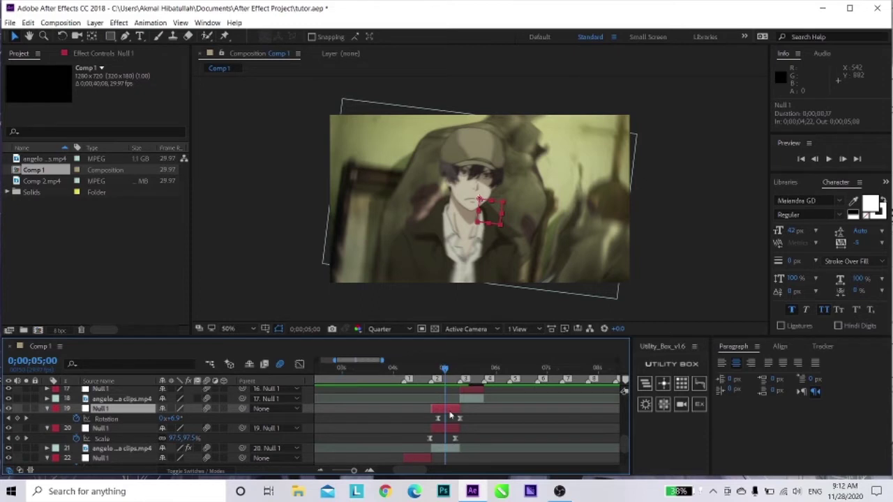
key(shift+s)
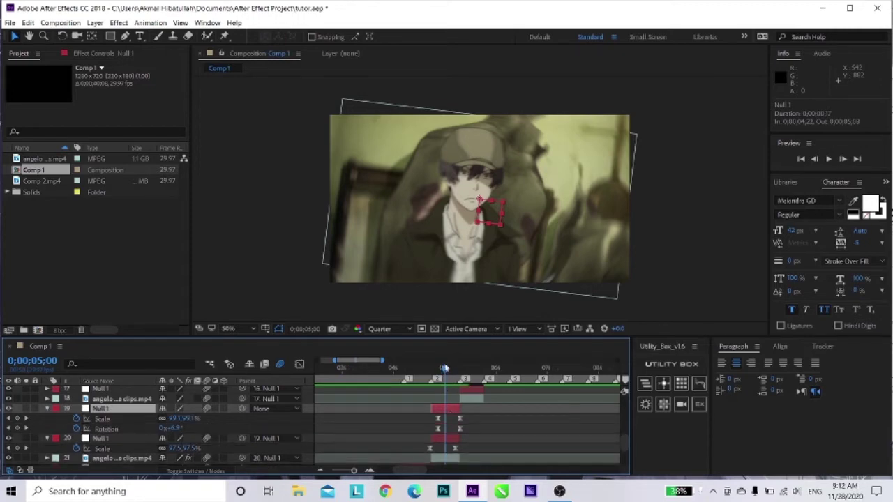
drag(448, 373, 460, 375)
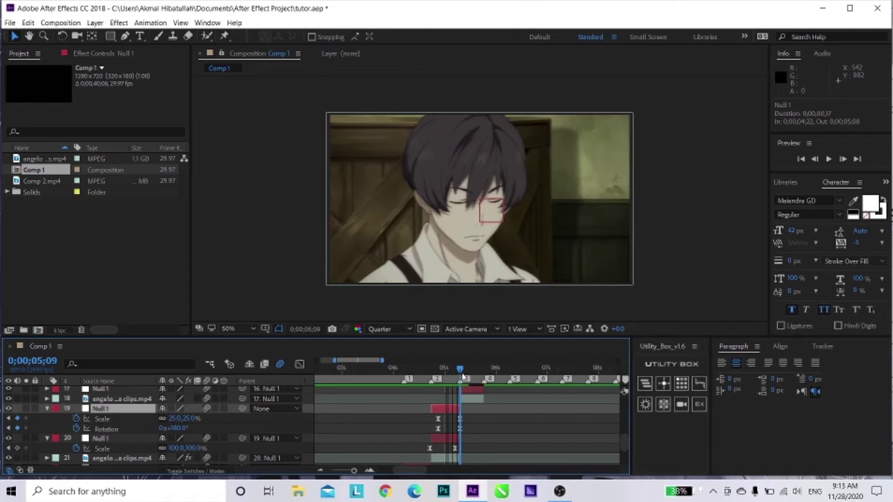
click(459, 419)
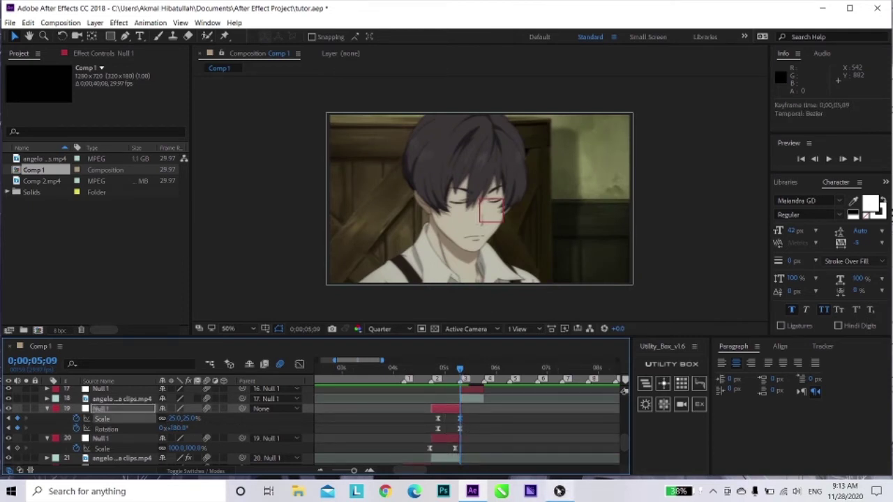
Show Scale on the layer 17 null, add a Scale keyframe, and move it to 0;00;05;22
click(473, 392)
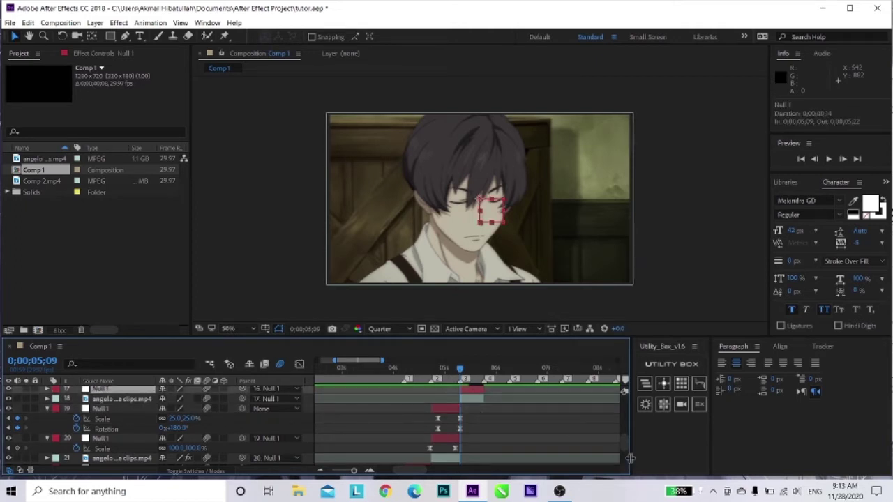
scroll(626, 450, up, 1)
scroll(625, 450, up, 1)
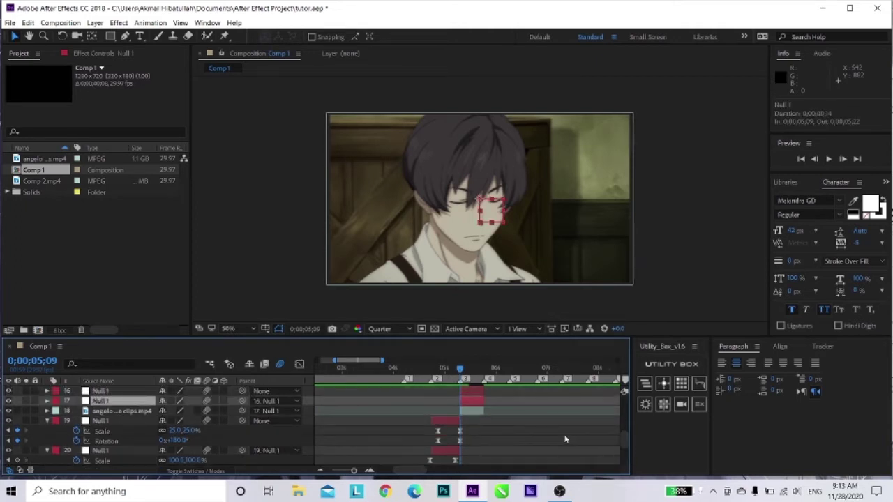
click(467, 412)
click(466, 403)
key(s)
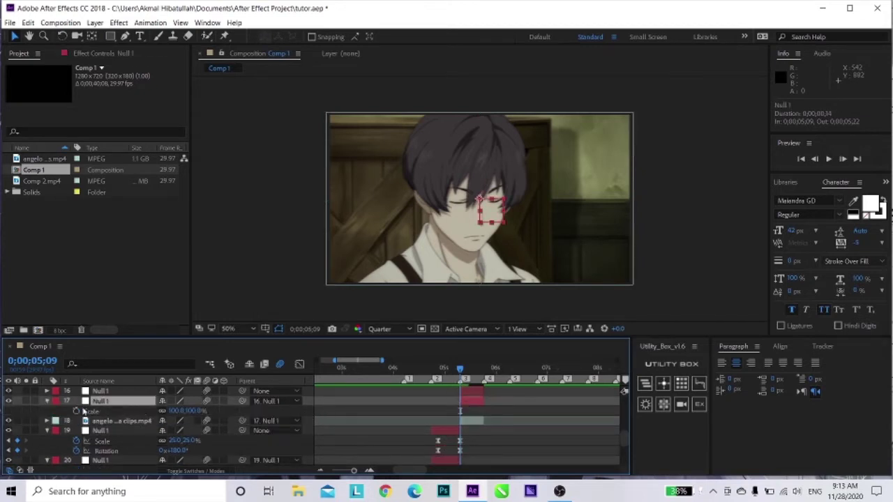
click(77, 411)
drag(461, 411, 482, 412)
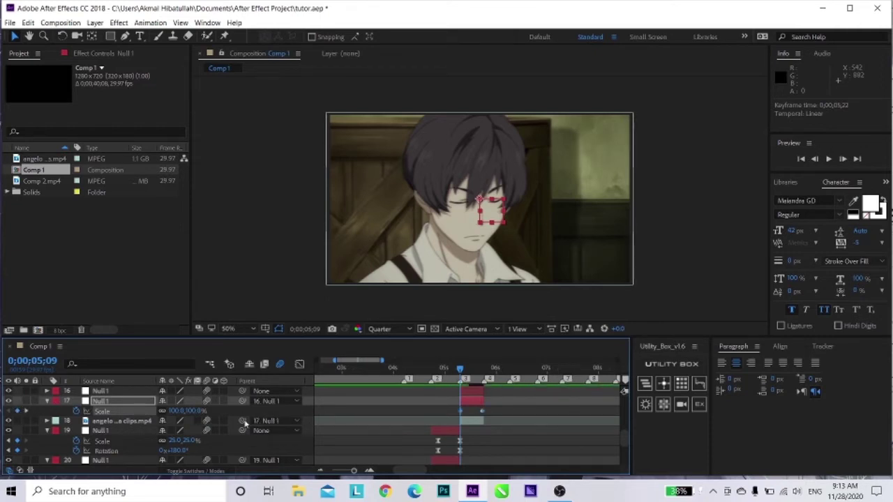
Set the layer 17 null's Scale to 625% at 0;00;05;09 and apply Easy Ease to both Scale keyframes
click(175, 411)
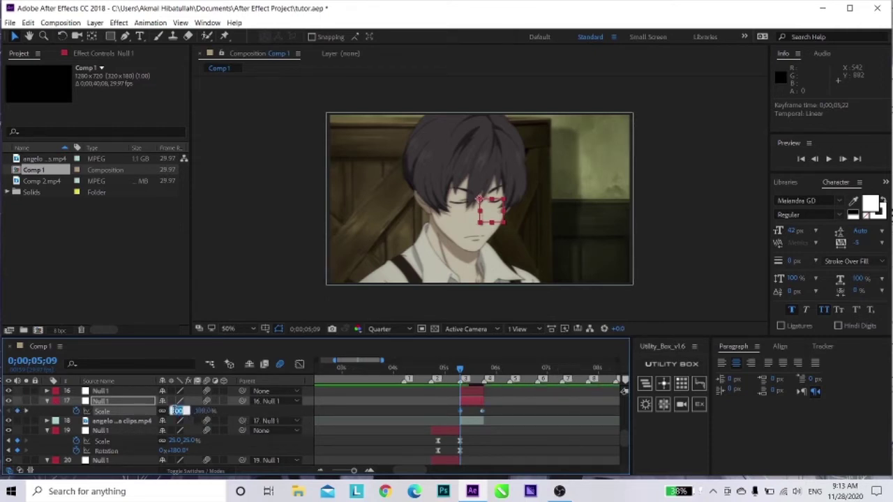
text(625)
key(Return)
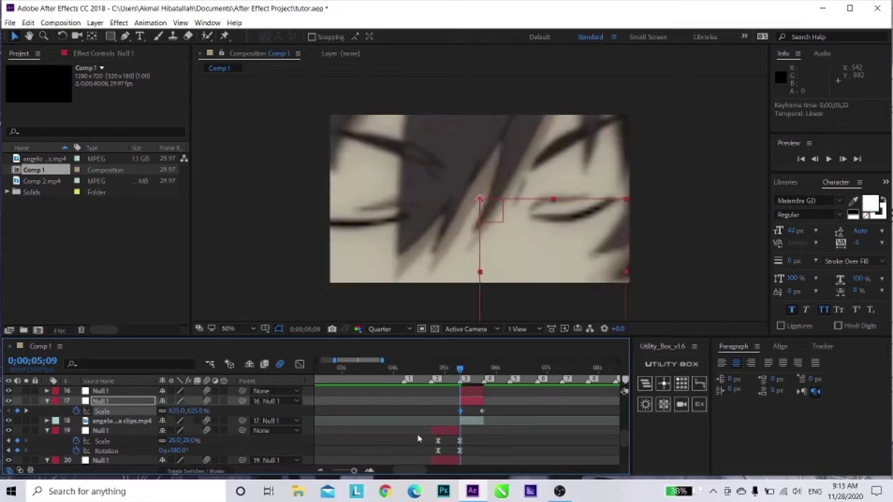
drag(455, 416, 491, 419)
right_click(485, 415)
mouse_move(528, 403)
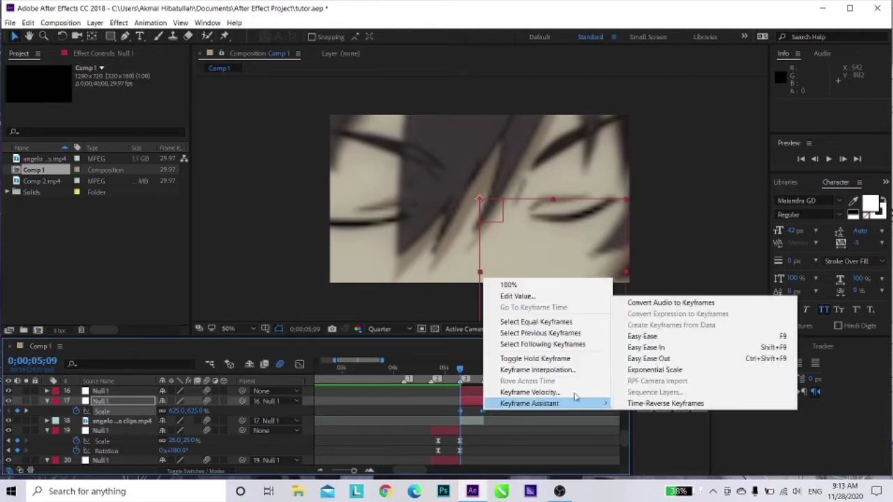
click(651, 337)
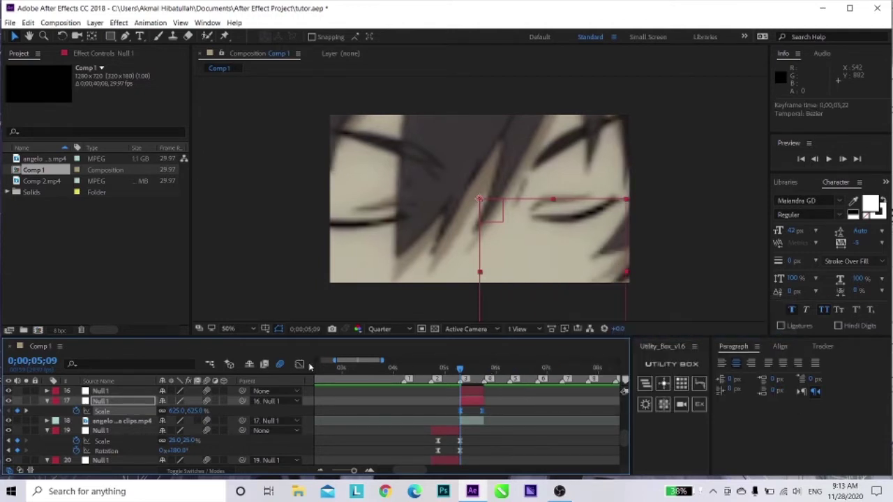
Reshape the layer 17 null's Scale curve to drop steeply from the first keyframe and level off, and check the zoom at 0;00;05;15
click(299, 364)
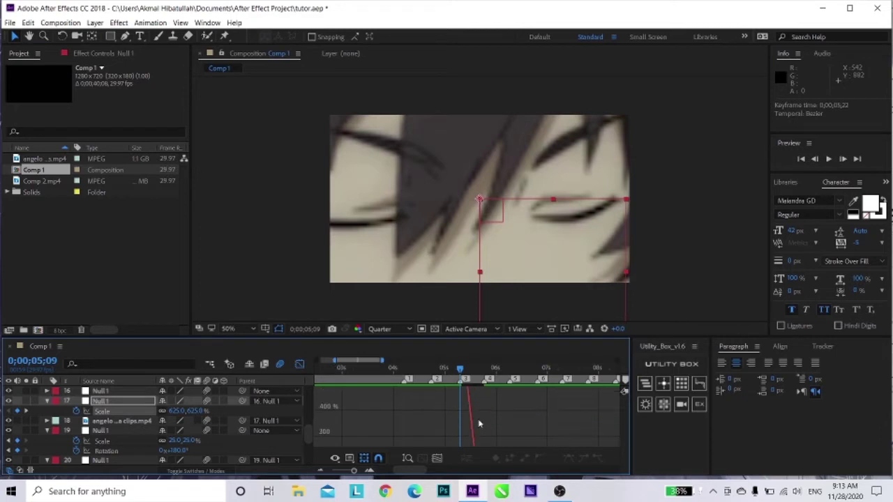
click(460, 407)
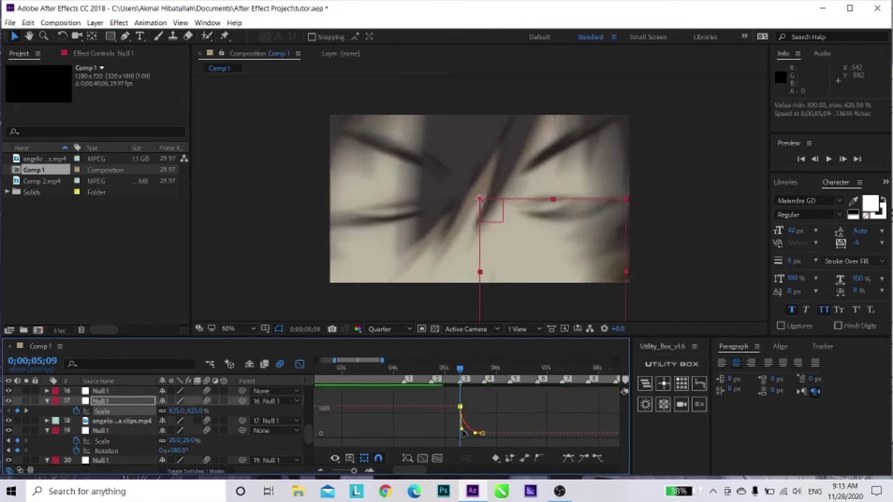
drag(461, 433, 469, 436)
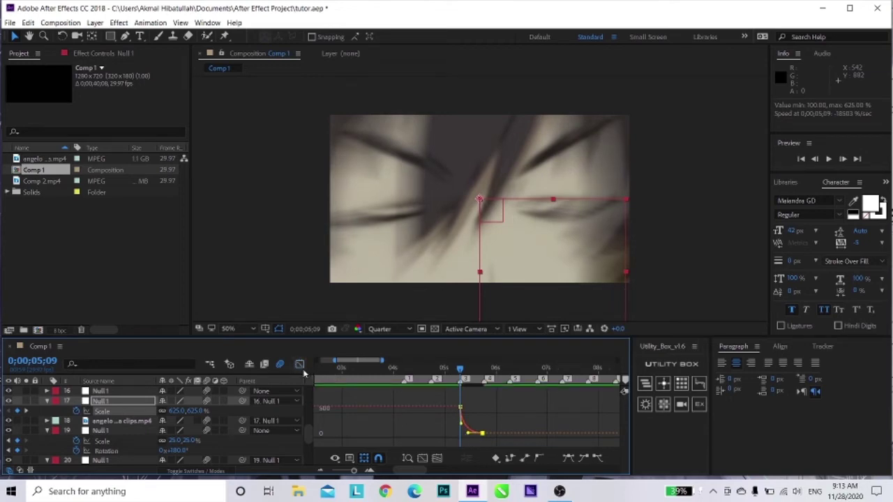
click(299, 363)
mouse_move(466, 378)
mouse_down()
mouse_move(454, 377)
mouse_move(471, 380)
mouse_up()
Show Rotation alongside Scale on the layer 17 null, add a Rotation keyframe, and move it to 0;00;05;22
click(466, 406)
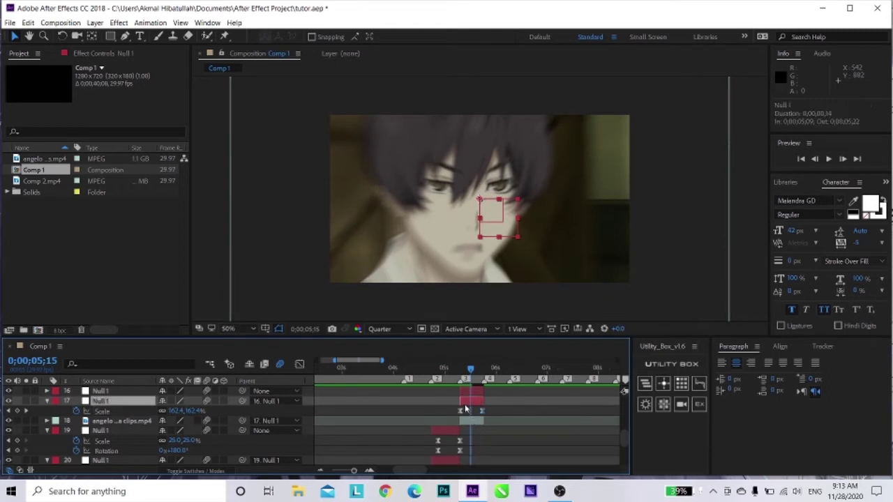
key(shift+r)
drag(471, 374, 459, 377)
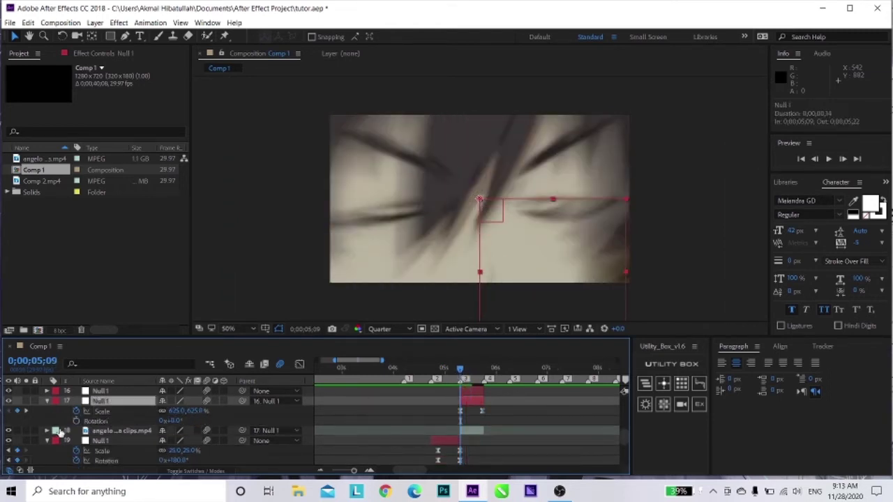
click(87, 421)
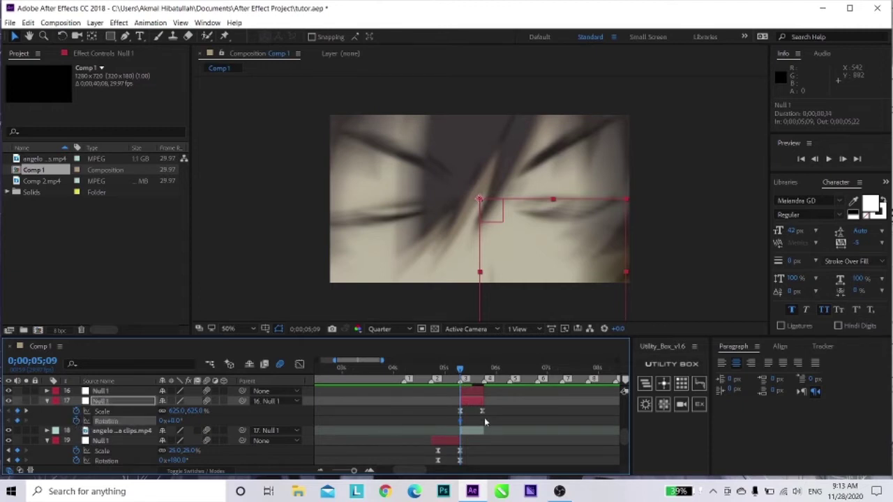
drag(459, 422, 482, 422)
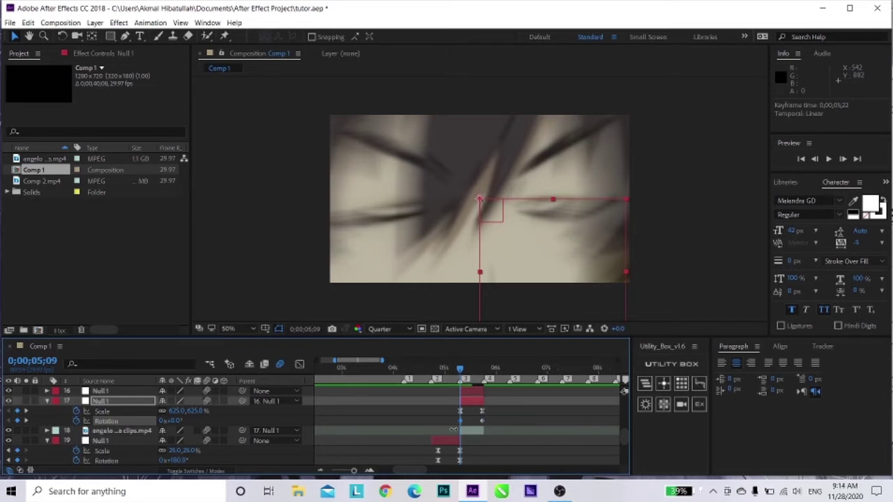
Set the layer 17 null's Rotation to -180° at 0;00;05;09 and apply Easy Ease to both Rotation keyframes
click(175, 422)
text(-180)
key(Return)
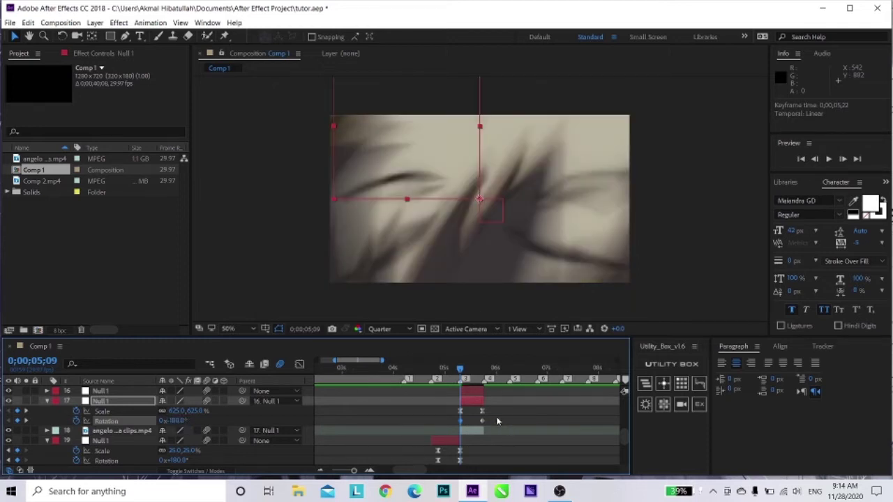
right_click(472, 423)
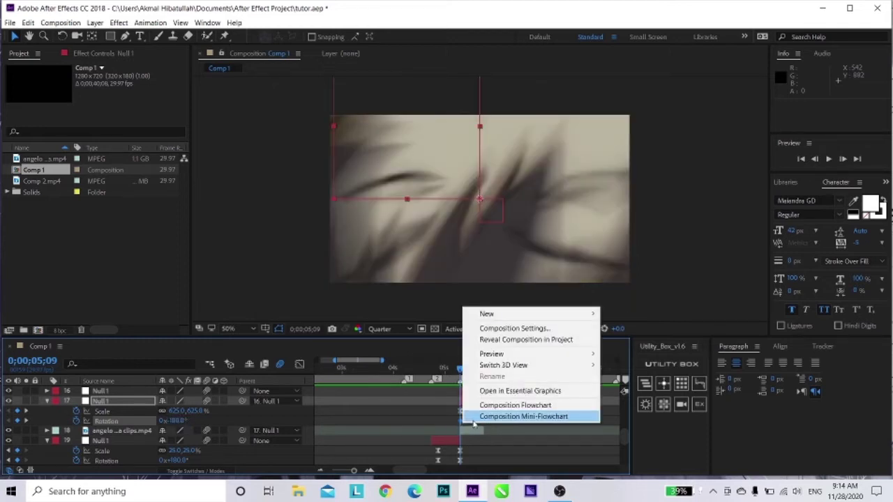
click(472, 419)
click(449, 429)
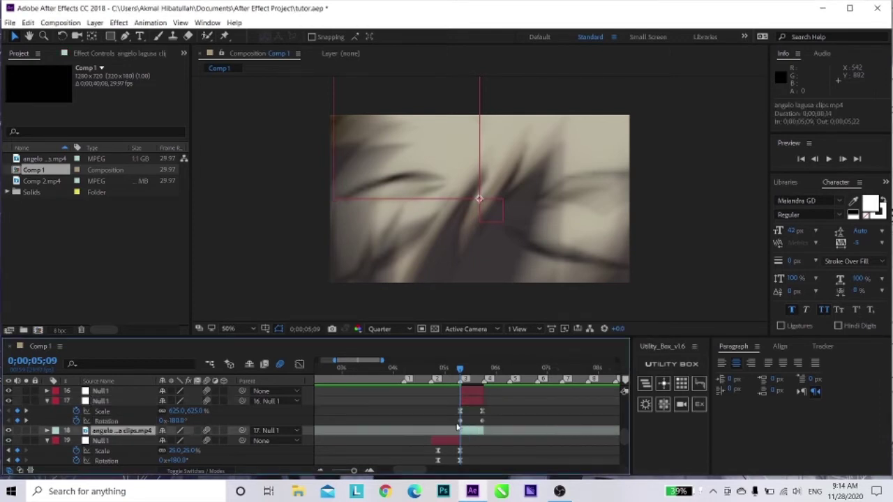
click(491, 421)
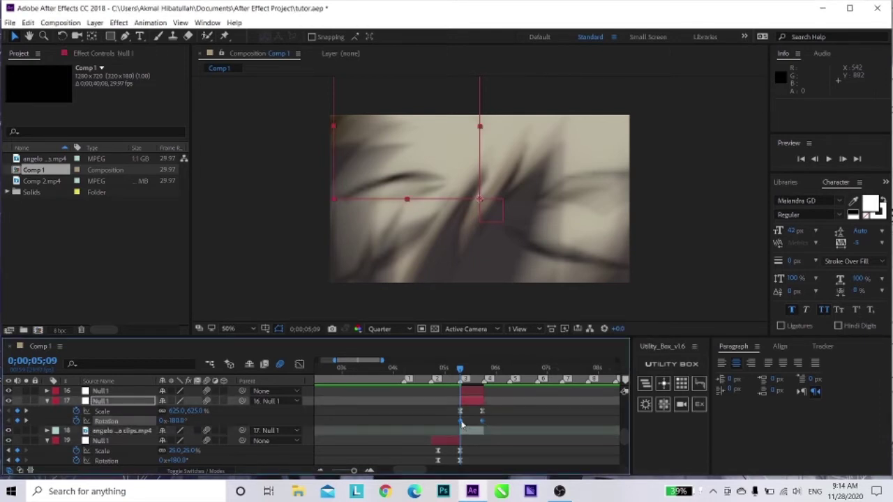
right_click(462, 422)
mouse_move(516, 414)
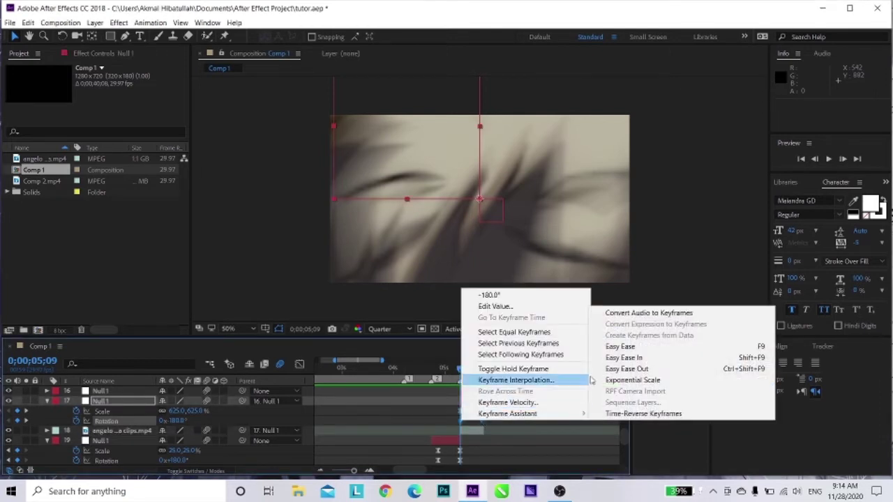
click(614, 346)
Reshape the layer 17 null's Rotation curve to rise steeply from the first keyframe and level off into the last
click(300, 363)
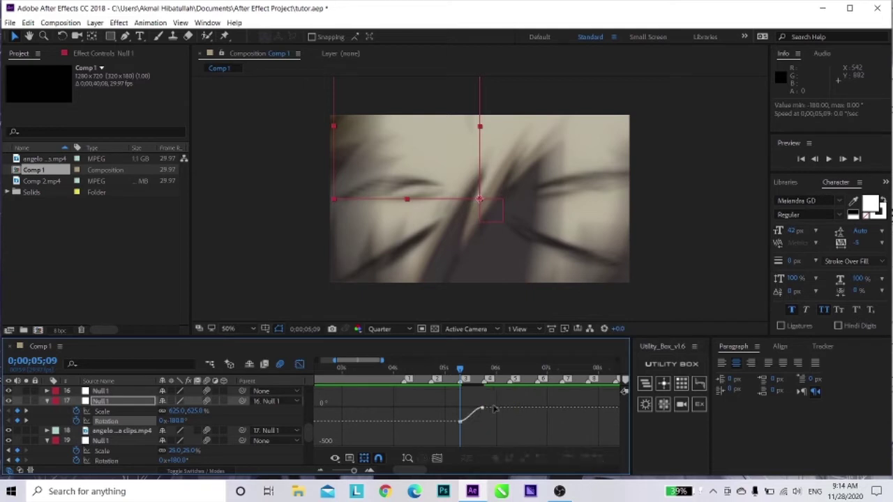
click(473, 414)
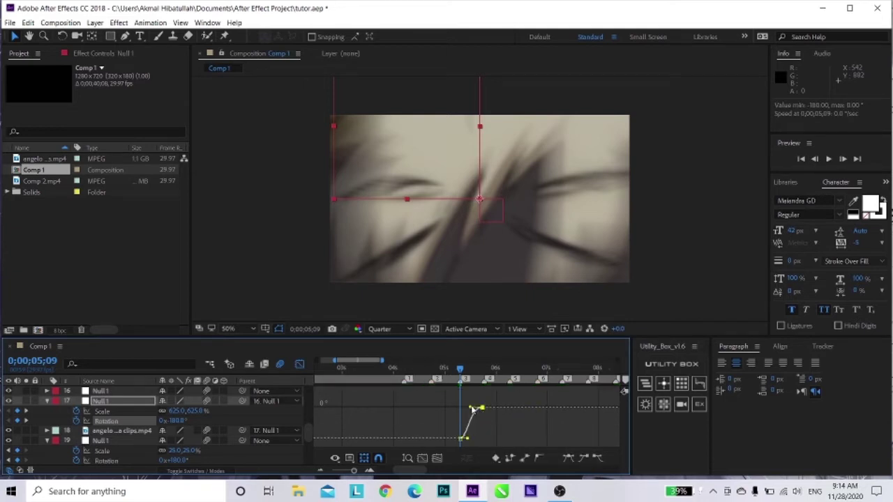
drag(466, 439, 470, 412)
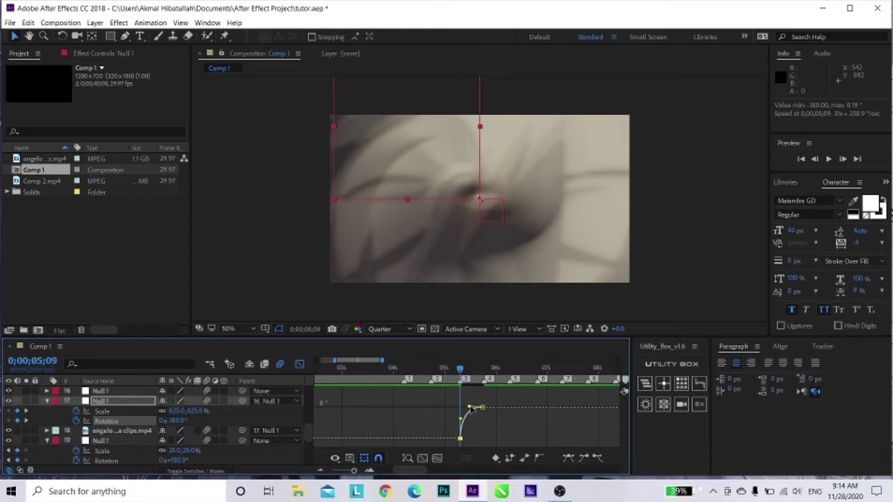
drag(471, 408, 468, 408)
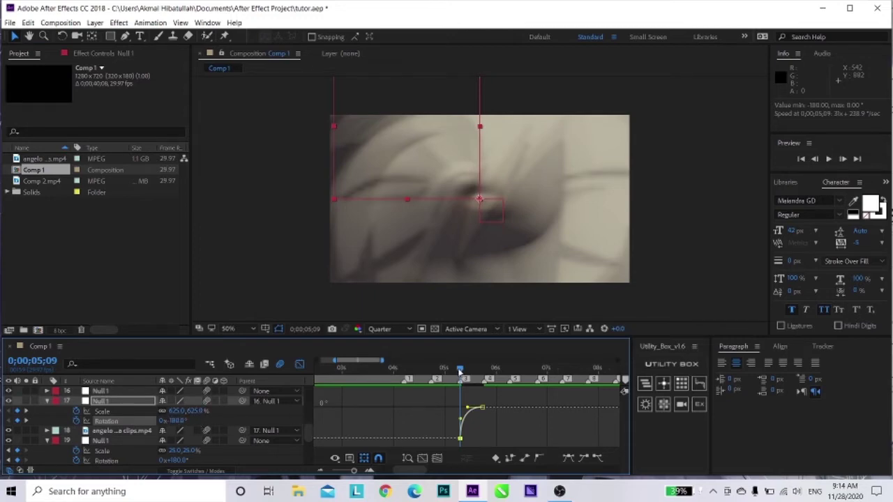
Leave the graph view and preview the zoom and spin transition, replaying it from 0;00;03;02
drag(459, 369, 445, 386)
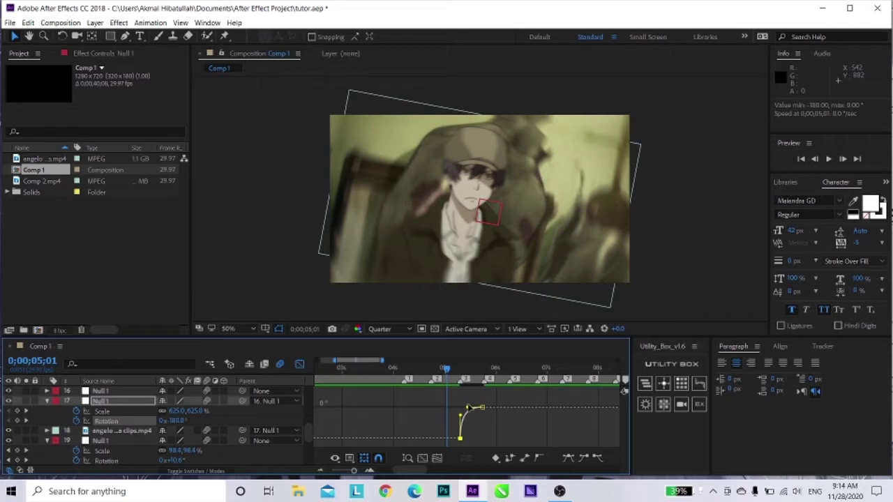
click(300, 364)
key(space)
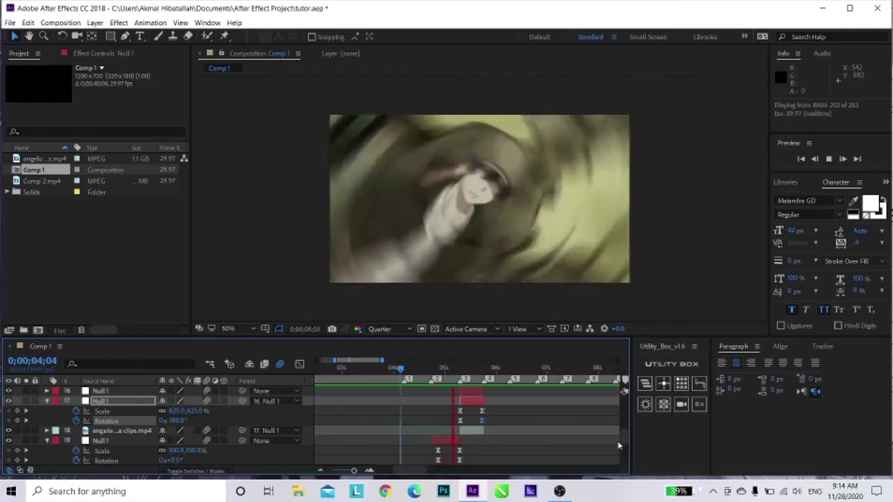
key(space)
drag(521, 389, 345, 389)
key(space)
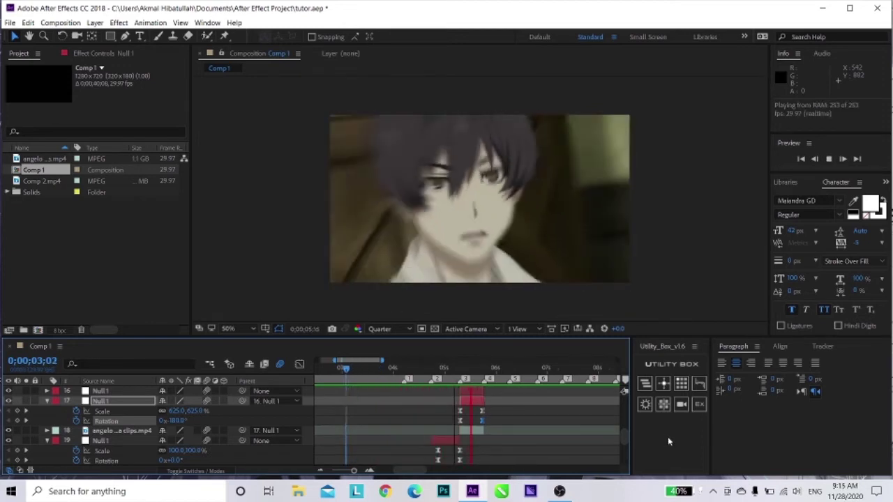
click(520, 375)
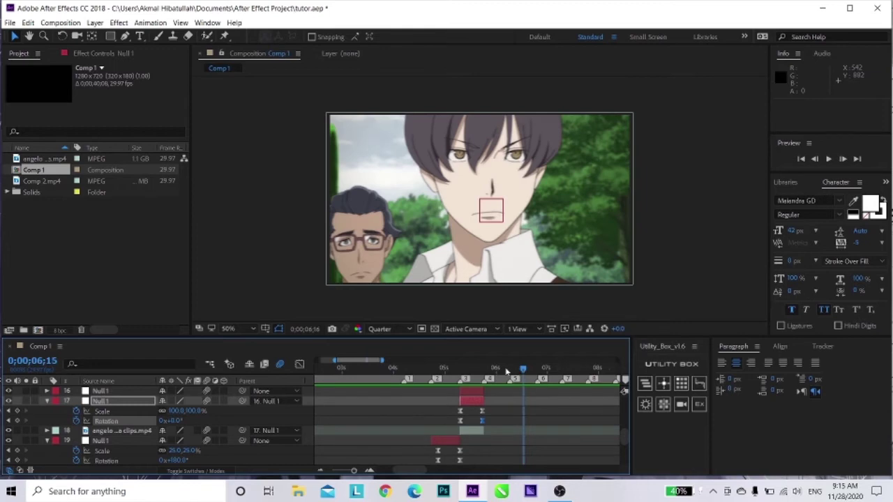
Show the Position property of the layer 16 null and move the current time to 0;00;05;14
drag(506, 372, 472, 369)
drag(624, 437, 625, 433)
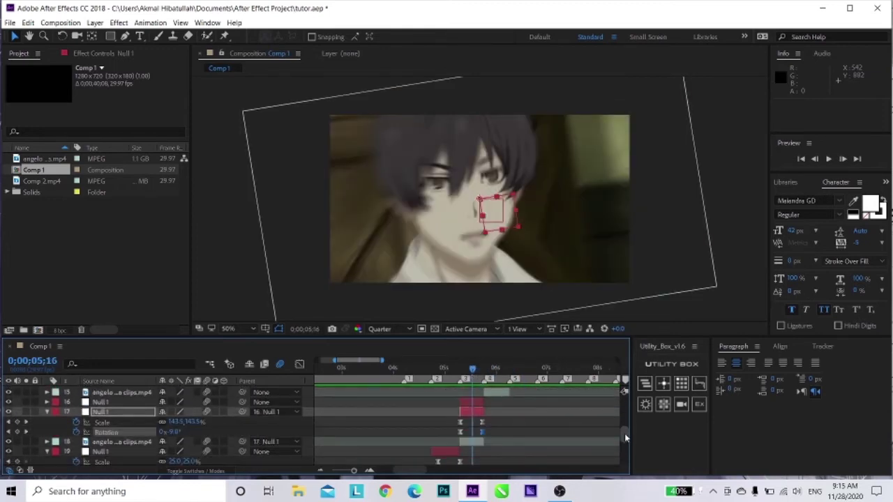
click(478, 404)
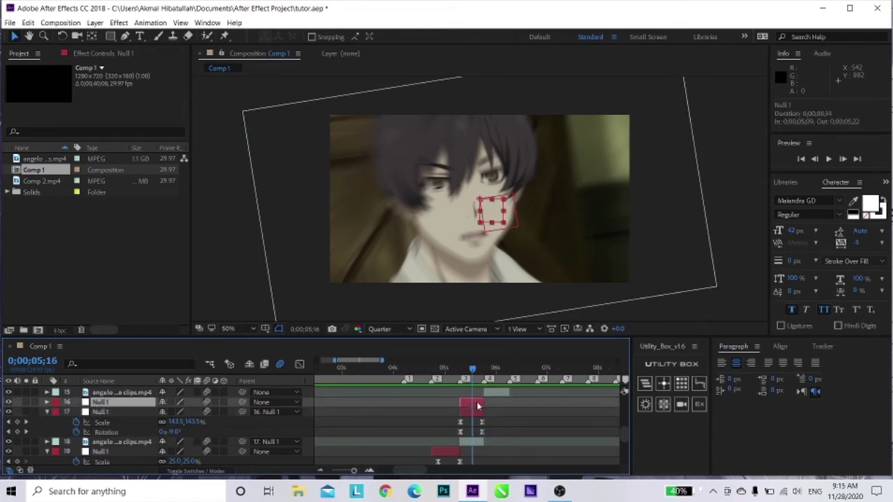
key(s)
key(u)
key(p)
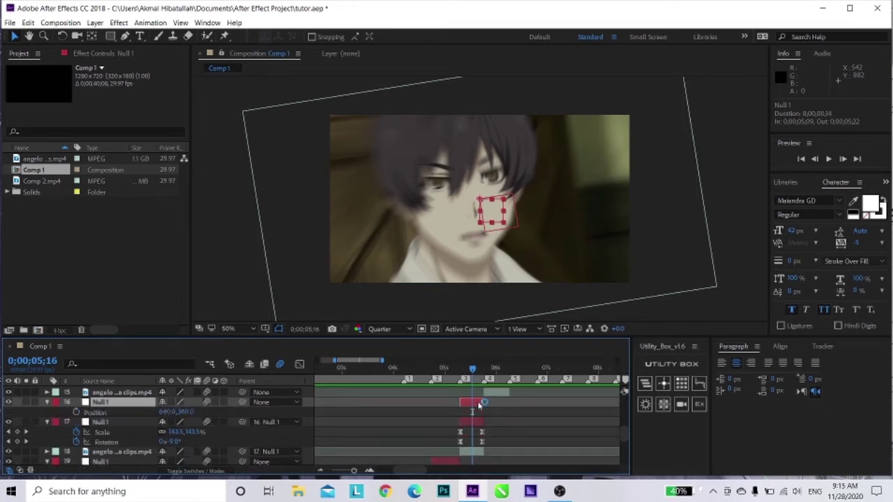
key(u)
key(p)
drag(472, 372, 469, 371)
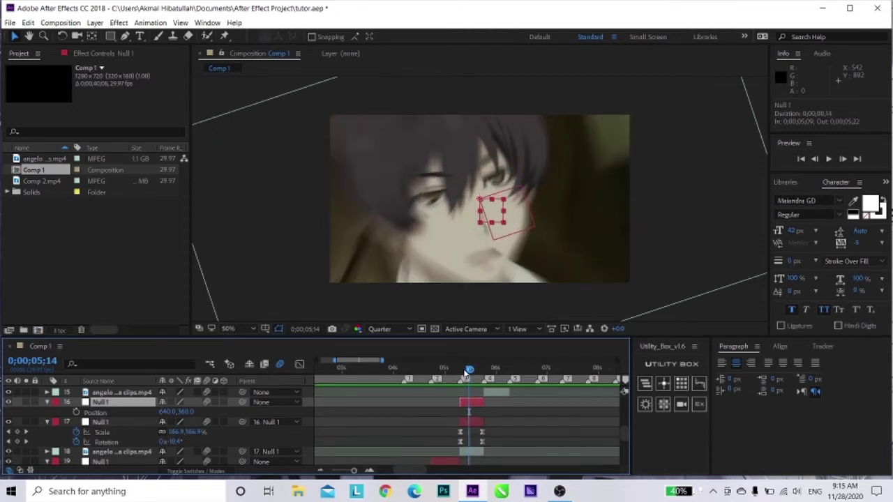
Keyframe the layer 16 null's Position at 0;00;05;23 and about ten frames earlier, keeping the value 640, 360
click(77, 412)
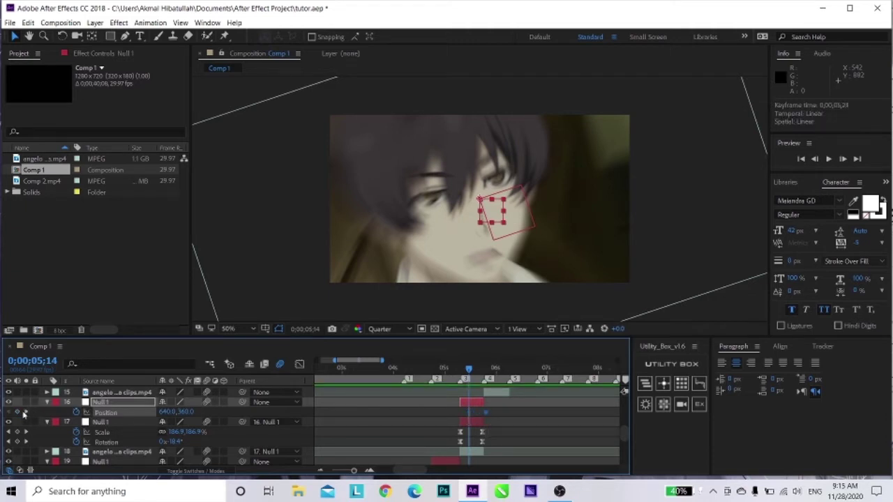
click(25, 415)
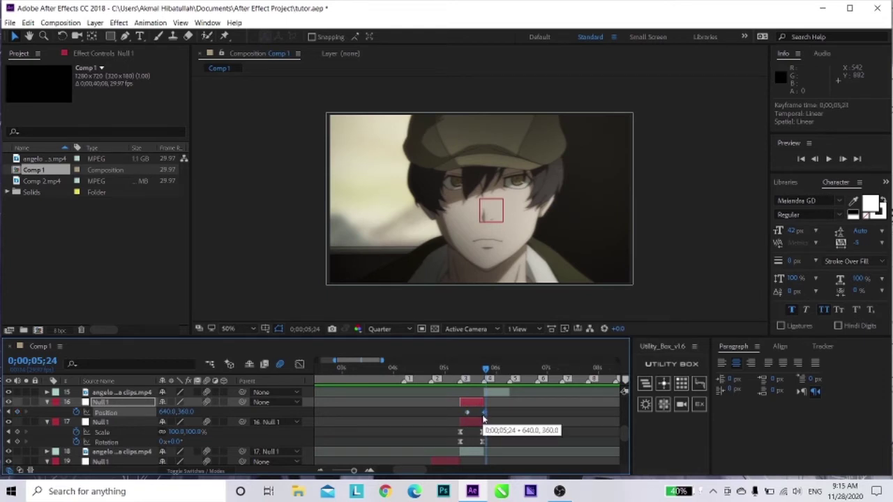
click(9, 412)
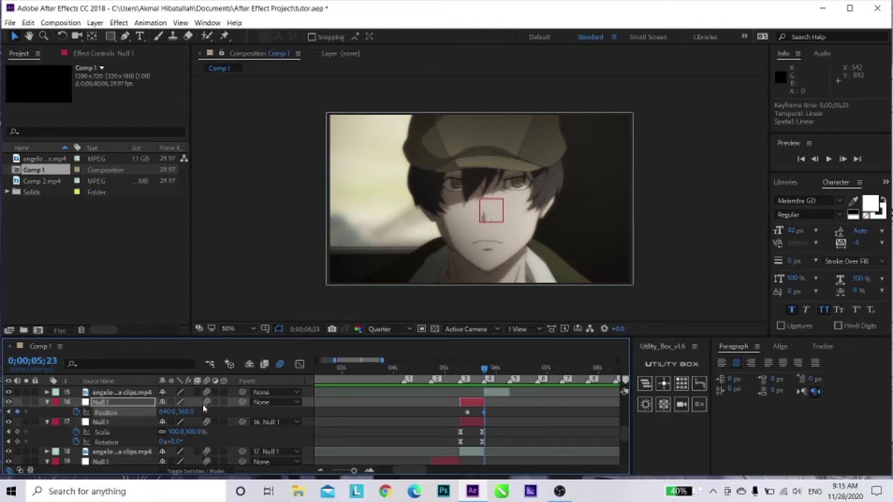
Separate the dimensions of the layer 16 null's Position and set its X Position to 1965 at 0;00;05;23
right_click(136, 412)
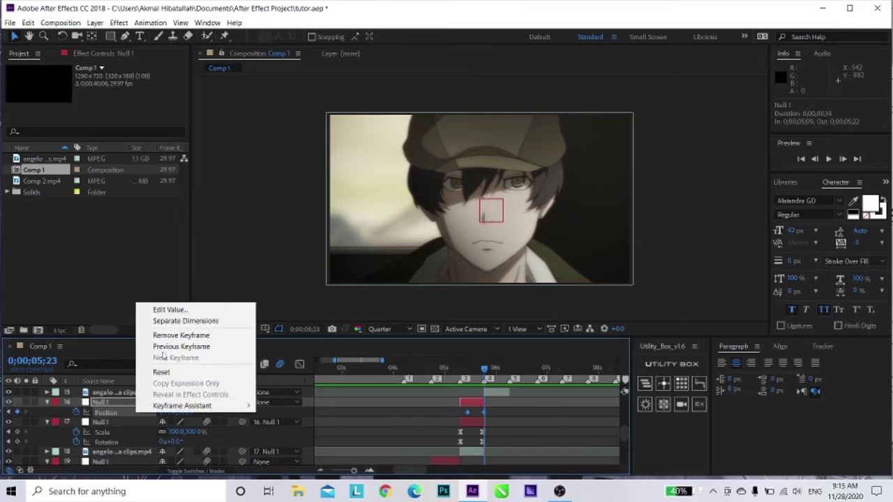
click(198, 321)
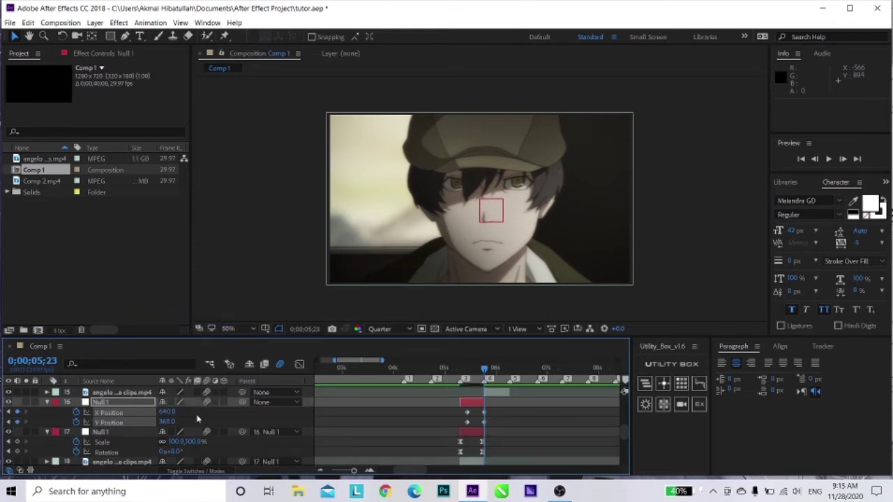
click(167, 412)
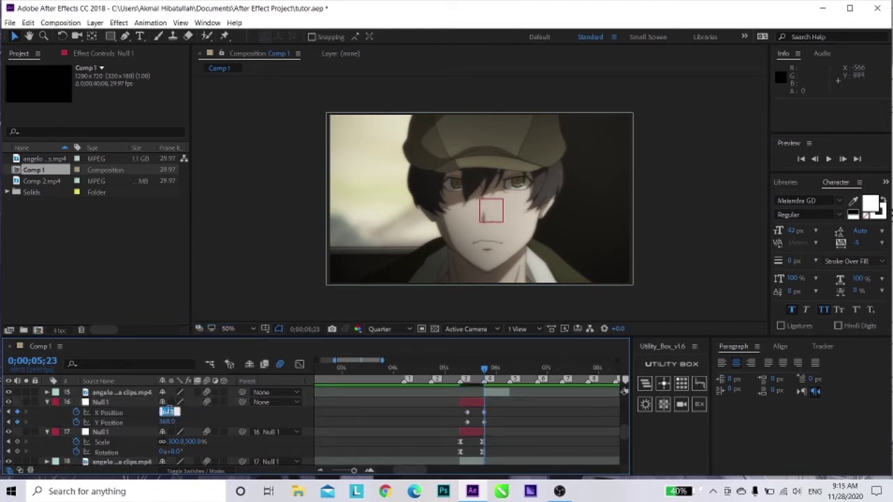
text(1965)
key(Return)
key(ctrl+z)
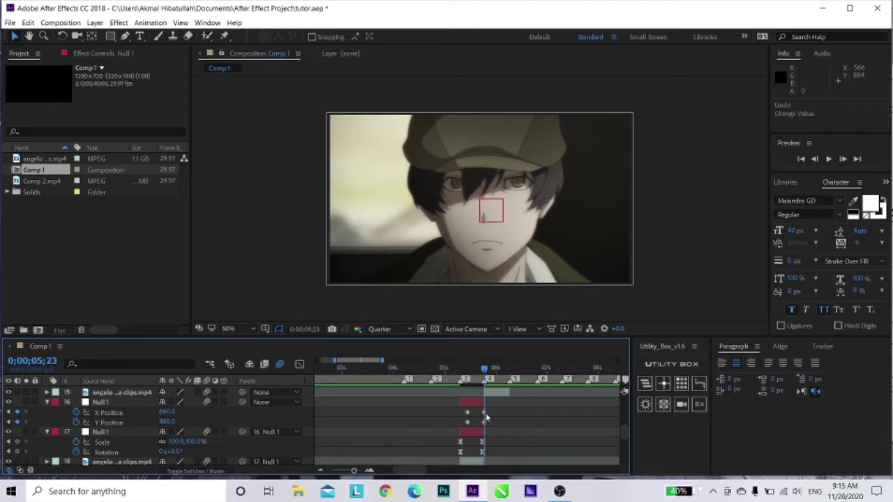
click(485, 413)
click(167, 412)
text(1)
key(Return)
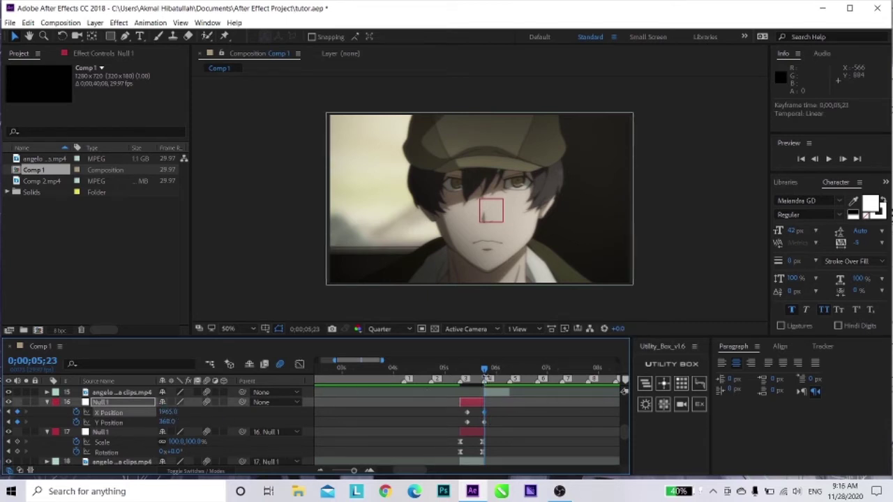
Apply Easy Ease to both X Position keyframes of the layer 16 null
drag(487, 373, 479, 414)
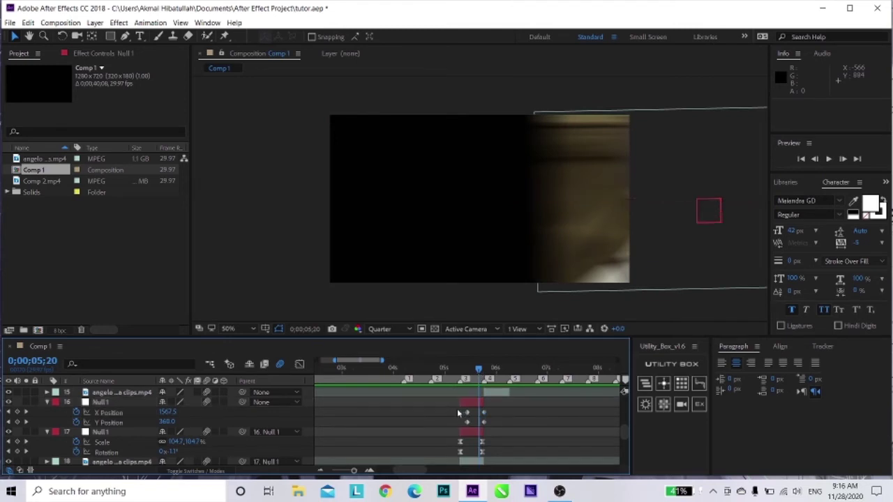
right_click(484, 416)
click(453, 410)
drag(454, 410, 490, 419)
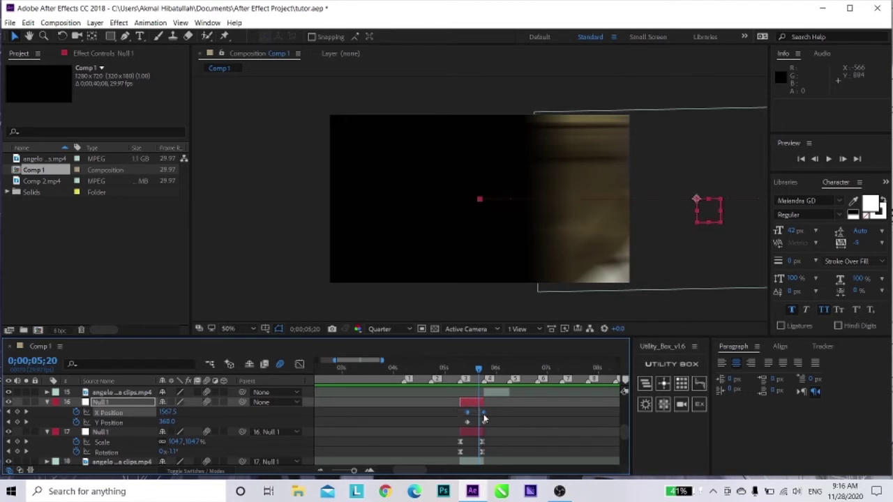
right_click(484, 415)
mouse_move(551, 407)
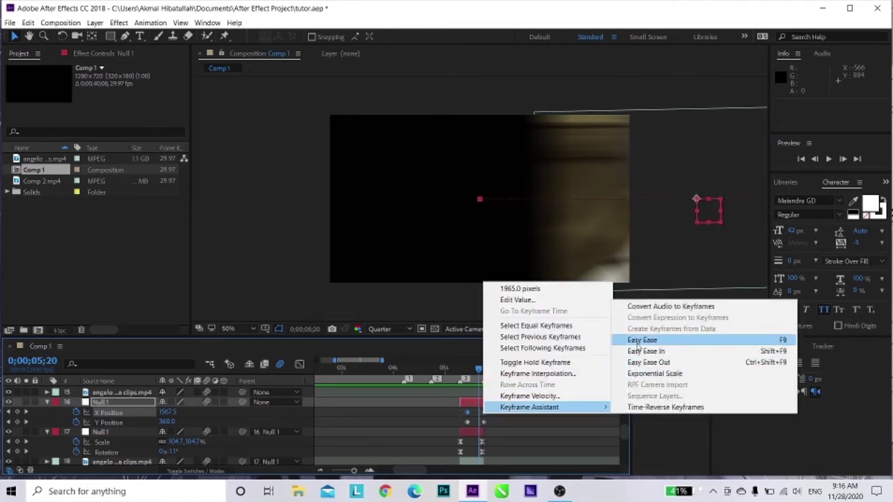
click(639, 341)
Reshape the layer 16 null's X Position curve to stay flat after the first keyframe and rise steeply into the last
click(301, 363)
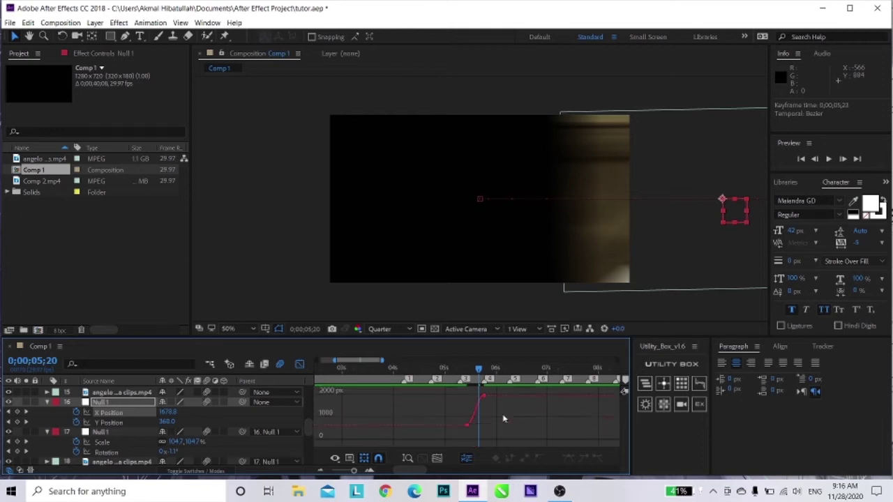
click(477, 408)
drag(481, 395, 480, 442)
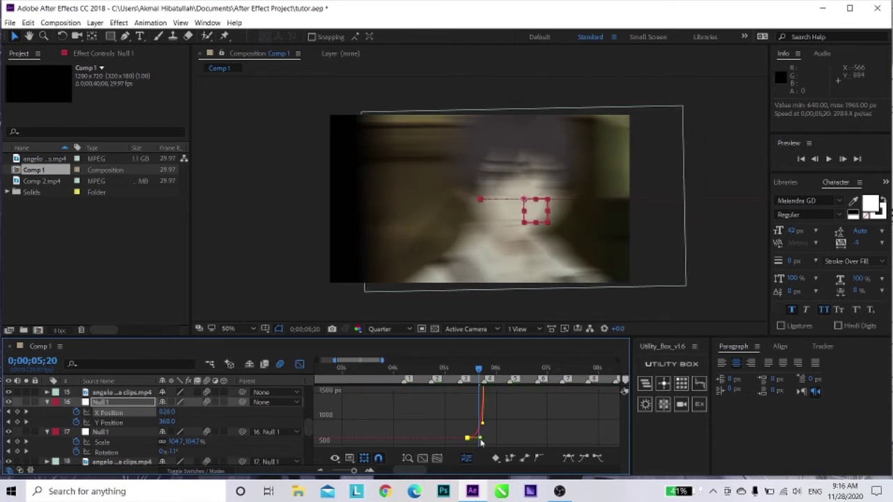
Preview the sideways slide transition, return the current time to 0;00;05;20 and leave the graph view
key(space)
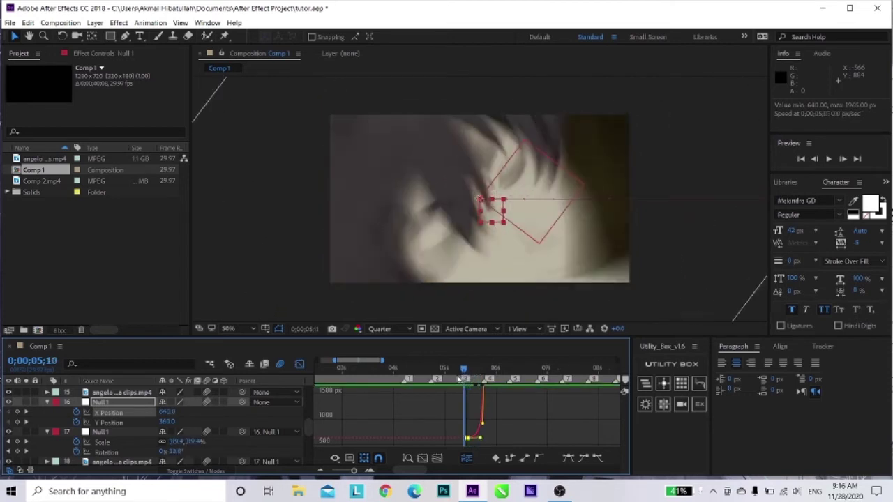
key(space)
key(space)
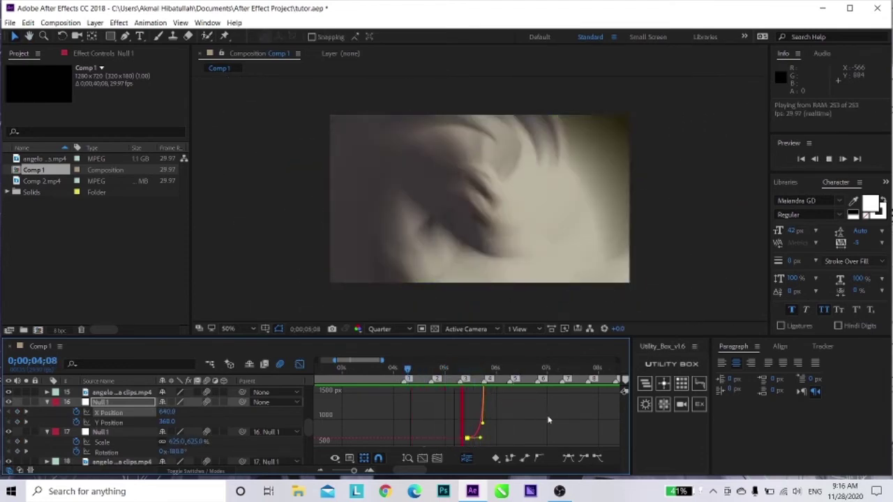
key(space)
drag(508, 388, 479, 388)
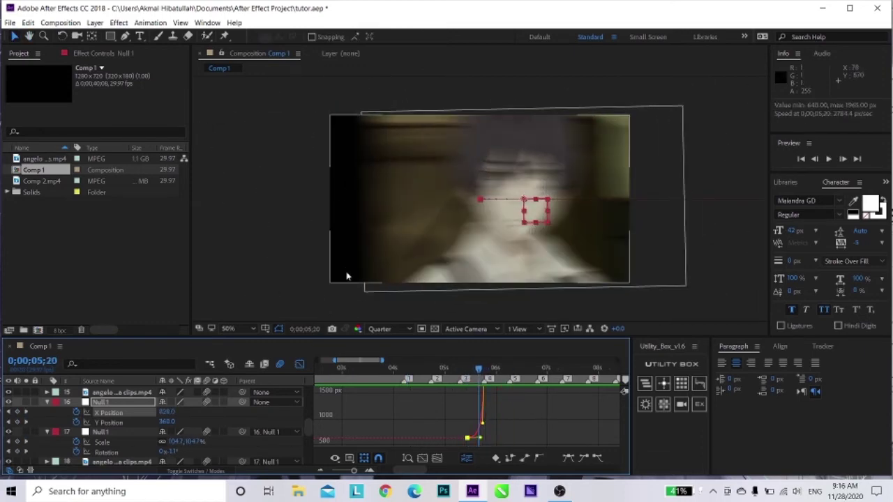
click(301, 364)
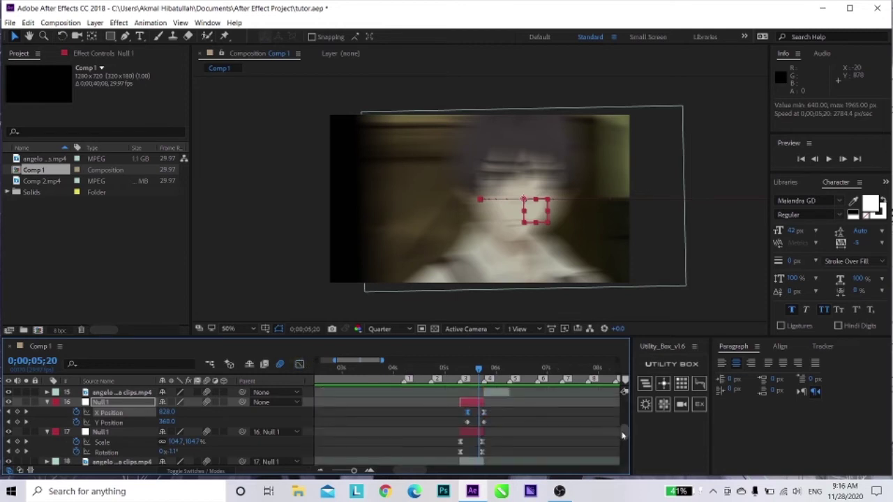
Find the Motion Tile effect and apply it to the layer 18 clip
scroll(623, 433, down, 2)
click(886, 182)
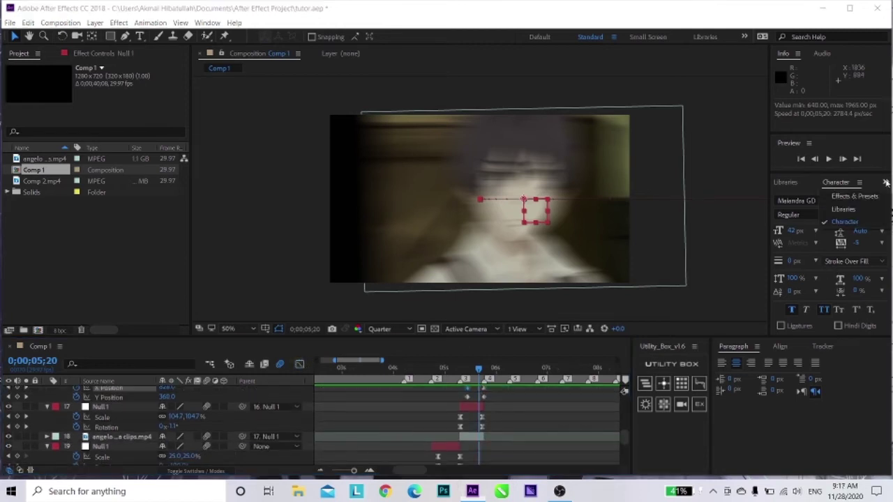
click(869, 194)
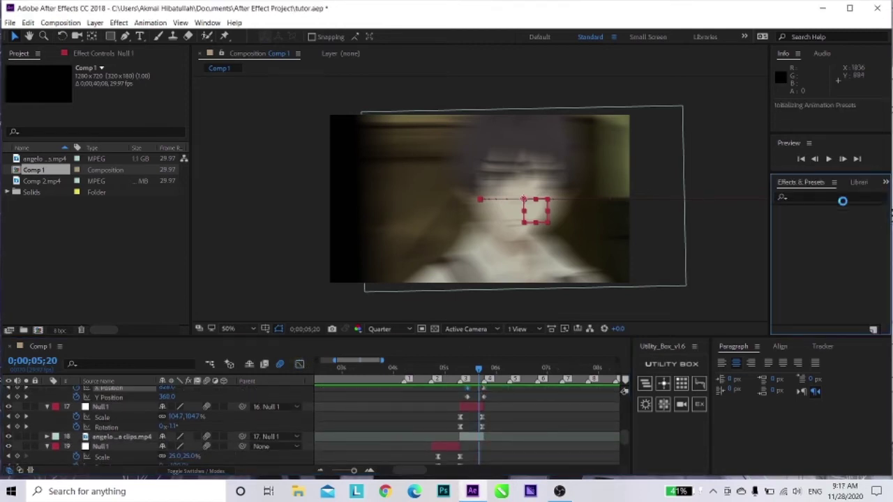
click(806, 197)
text(motion)
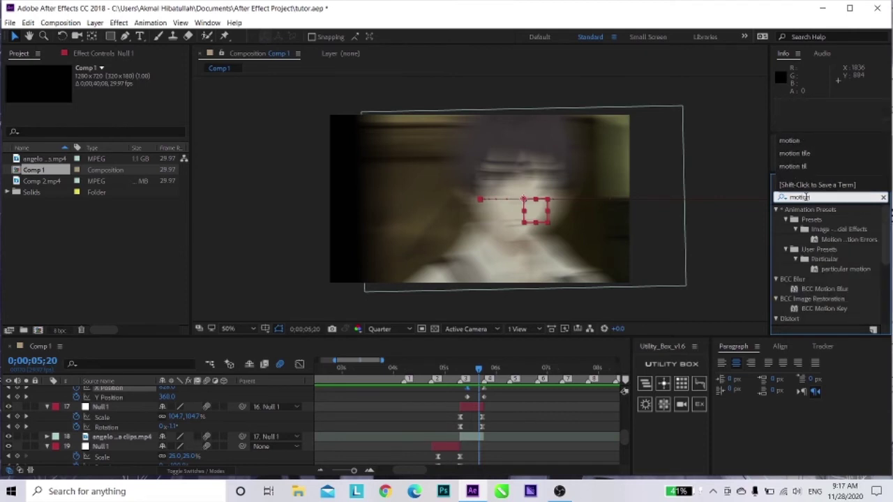
text( til)
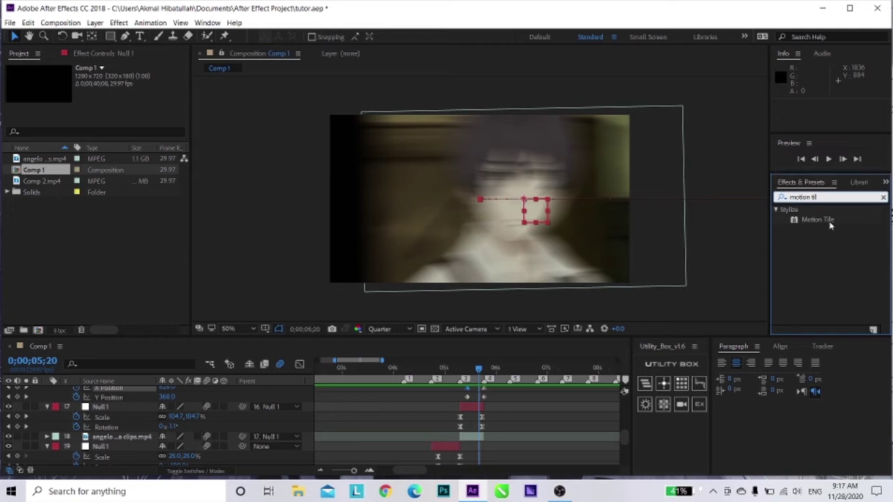
drag(820, 220, 486, 447)
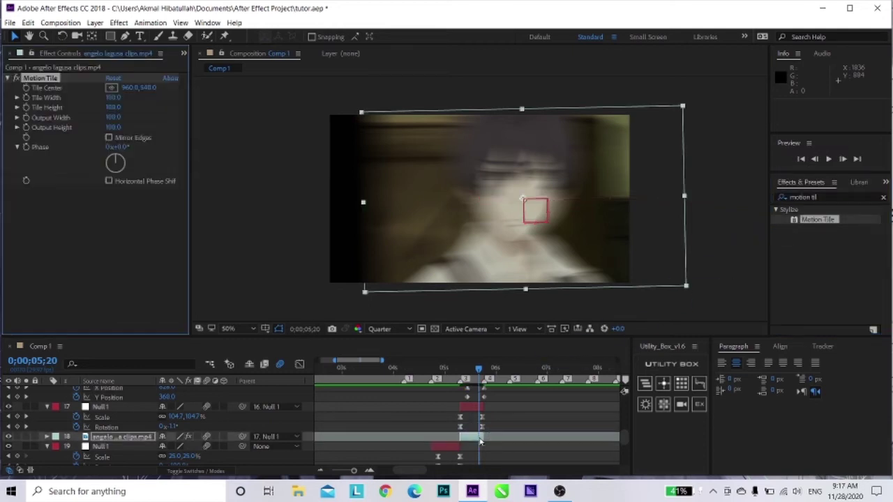
Set the layer 18 clip's Motion Tile Output Width and Output Height to 500 and enable Mirror Edges
click(115, 117)
text(500)
click(114, 127)
text(500)
key(Return)
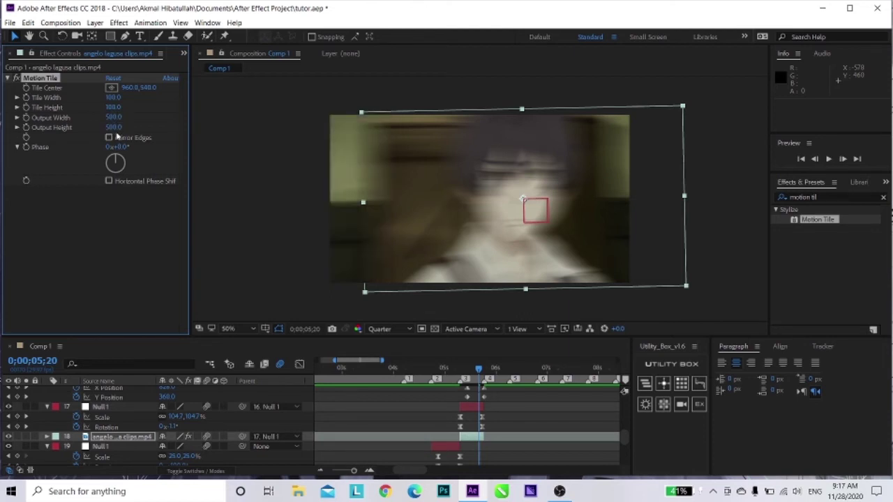
click(109, 138)
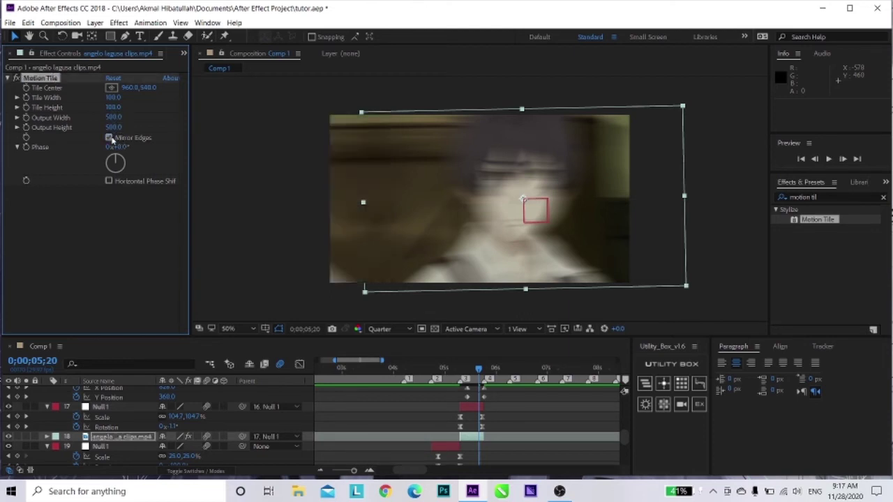
Apply the Motion Tile effect to the layer 15 clip
drag(481, 374, 415, 396)
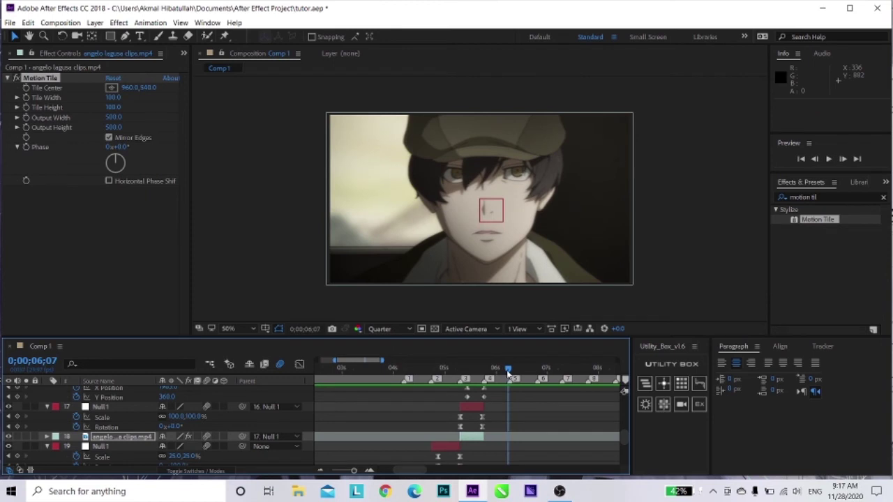
drag(510, 374, 492, 375)
scroll(621, 432, up, 3)
scroll(615, 425, up, 3)
click(504, 434)
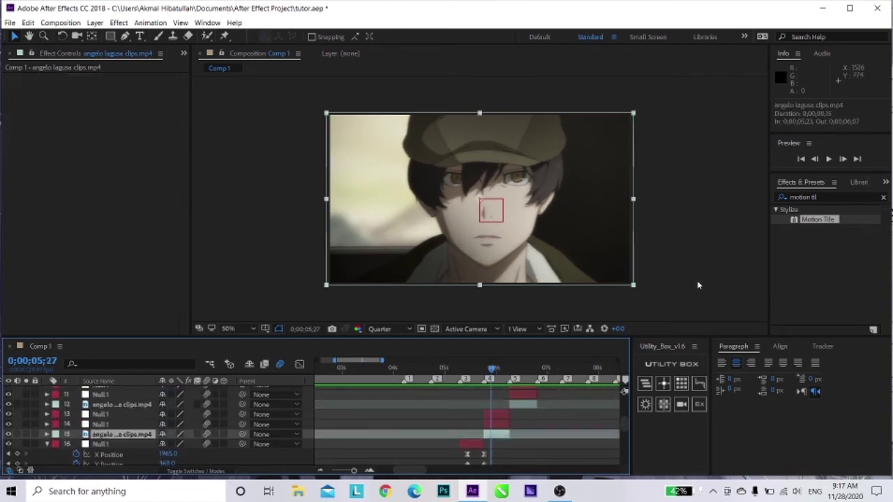
drag(828, 225, 498, 442)
Set the layer 15 clip's Motion Tile Output Height and Output Width to 500 and enable Mirror Edges
click(115, 127)
text(500)
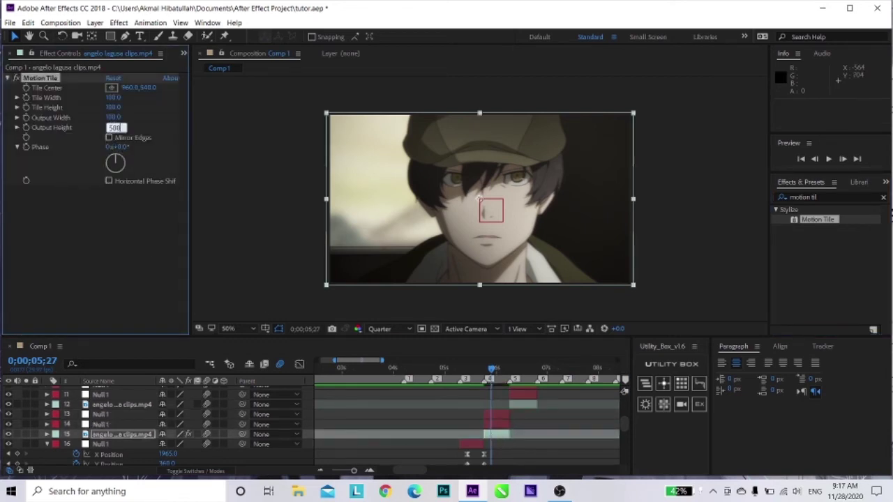
click(116, 118)
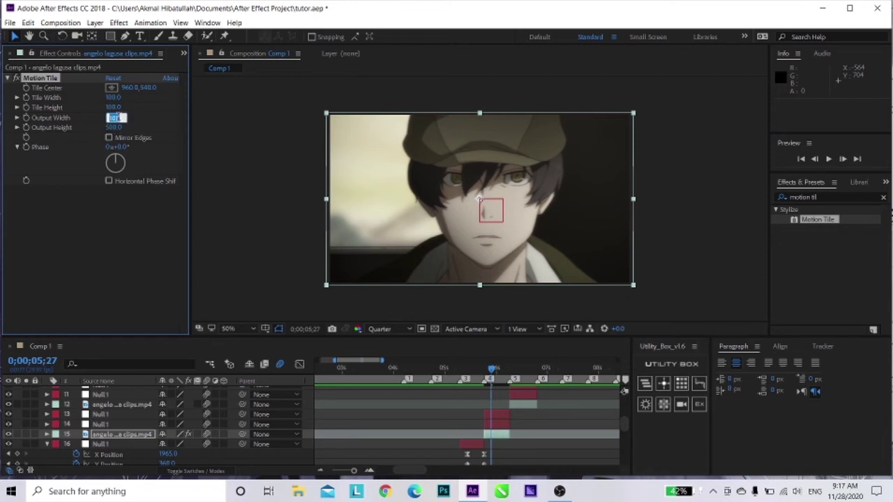
text(500)
key(Return)
click(110, 138)
Parent the layer 15 clip to the layer 14 null and the layer 14 null to the layer 13 null
click(493, 437)
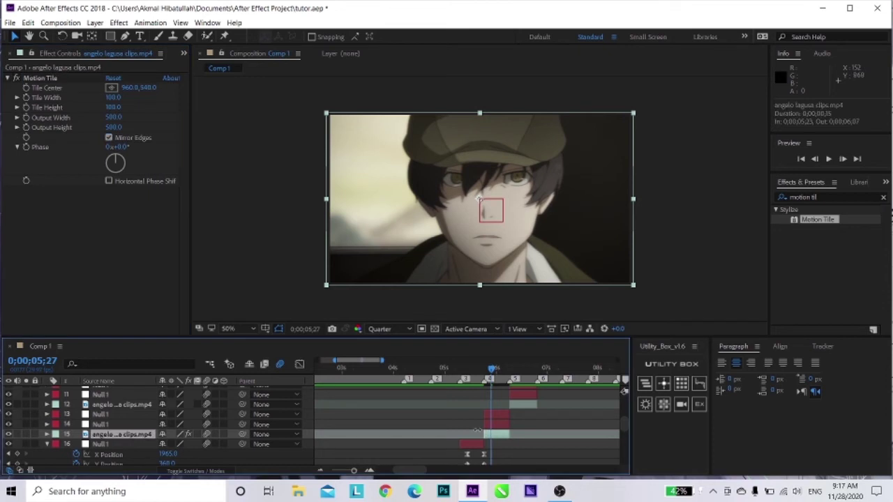
drag(242, 435, 159, 425)
drag(242, 424, 146, 418)
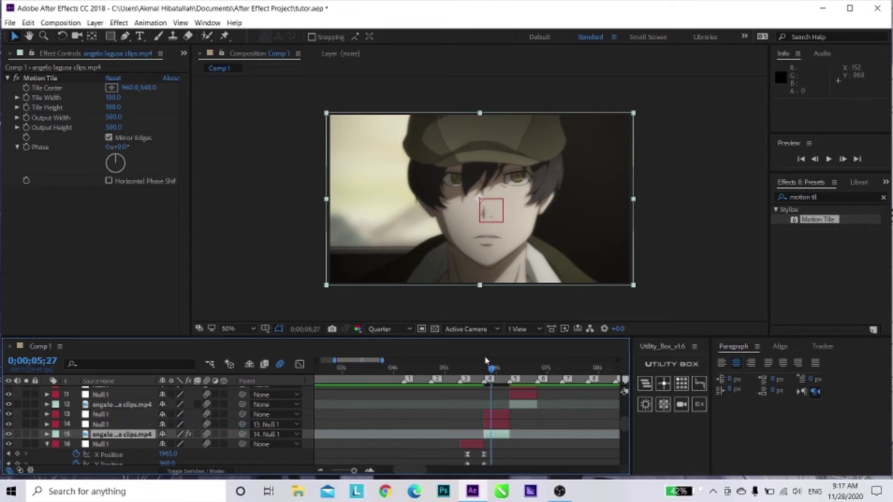
Show the layer 14 null's Position and separate its dimensions
click(491, 424)
key(p)
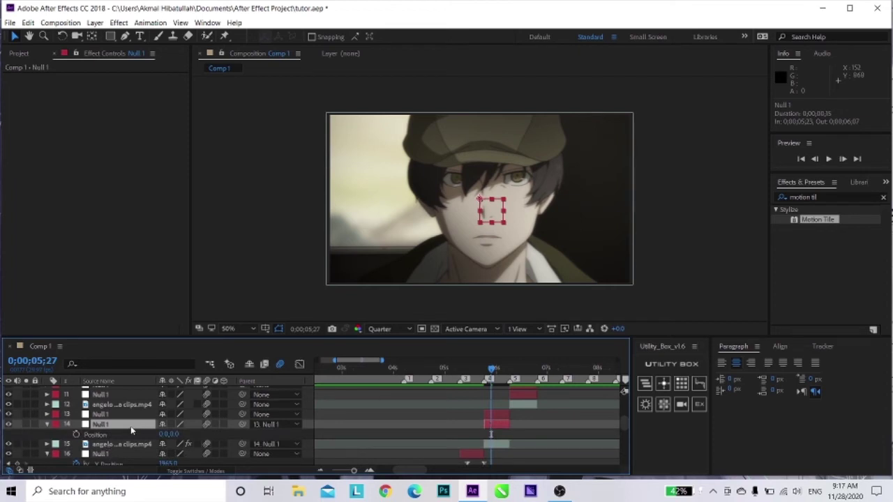
right_click(99, 436)
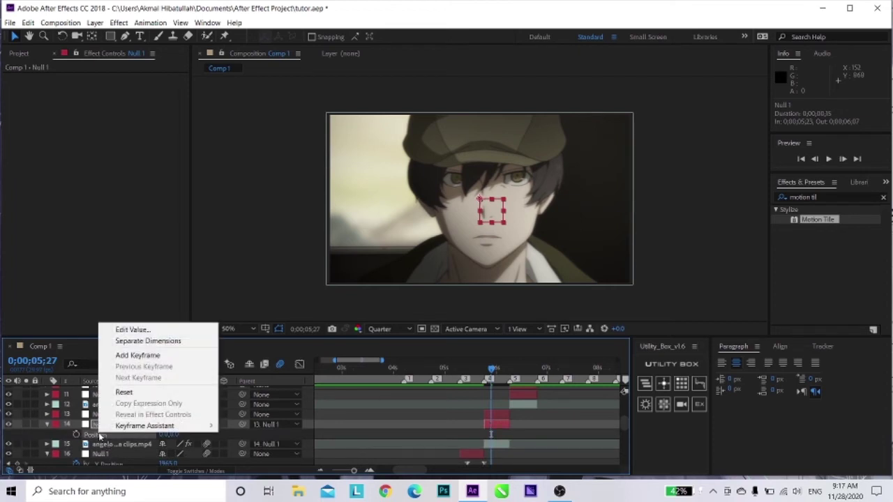
click(146, 339)
Keyframe the layer 14 null's X Position at 0;00;05;23 and move that keyframe to the clip's end at 0;00;06;08
drag(496, 371, 490, 372)
scroll(490, 371, up, 4)
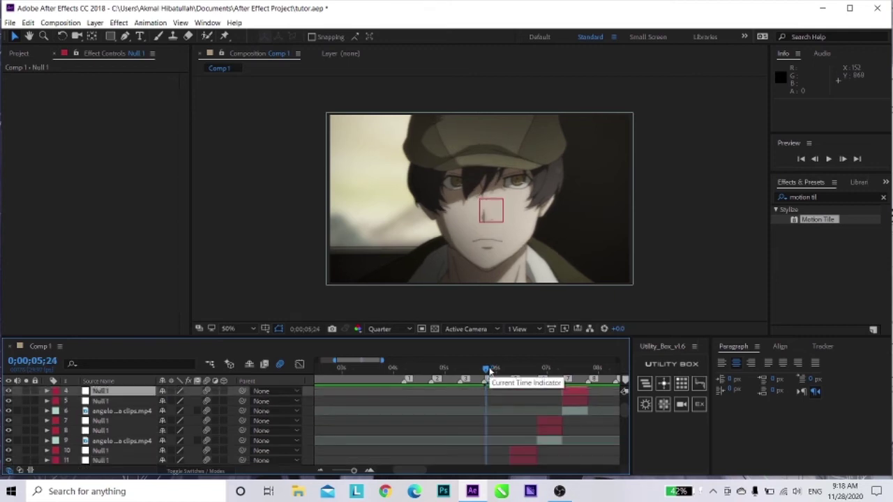
drag(491, 371, 487, 372)
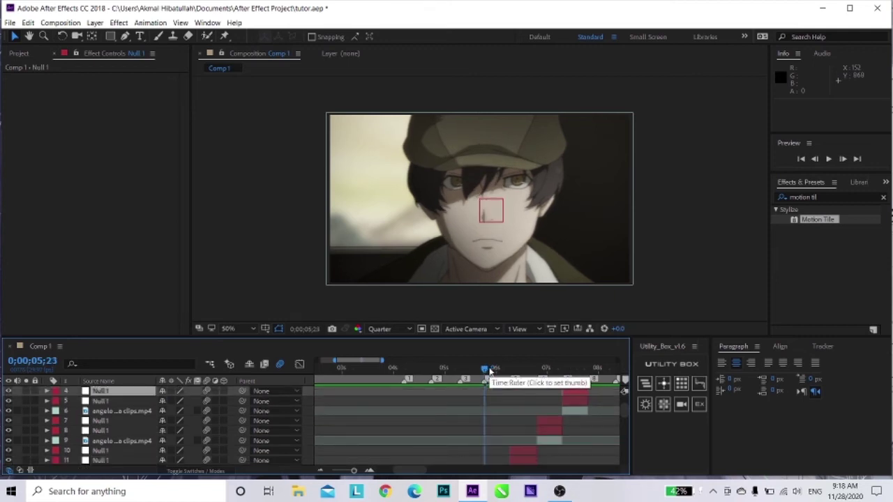
scroll(622, 417, down, 3)
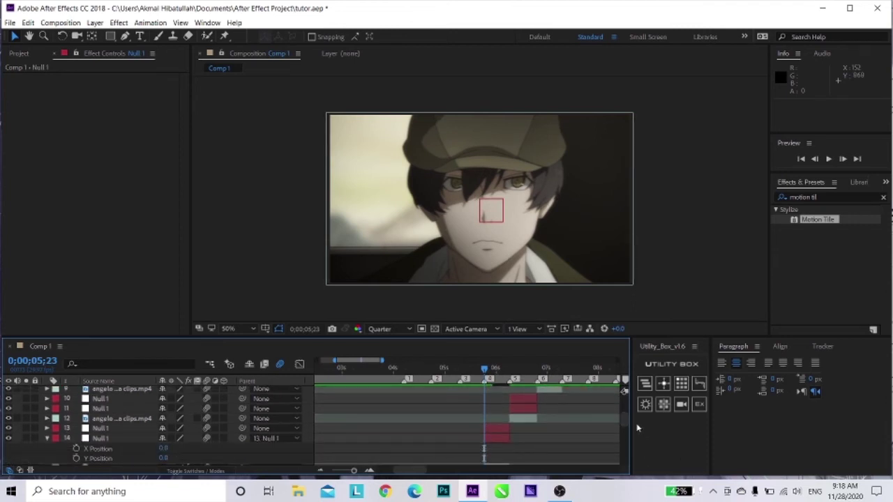
scroll(630, 419, down, 1)
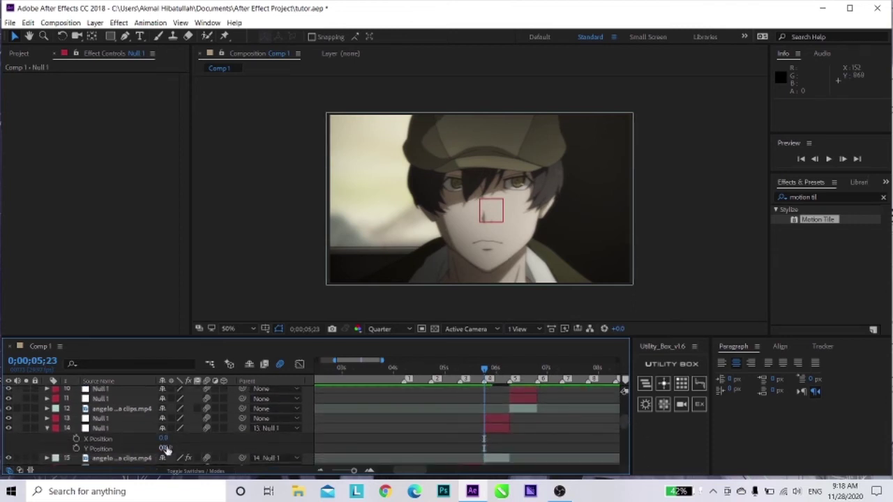
click(78, 441)
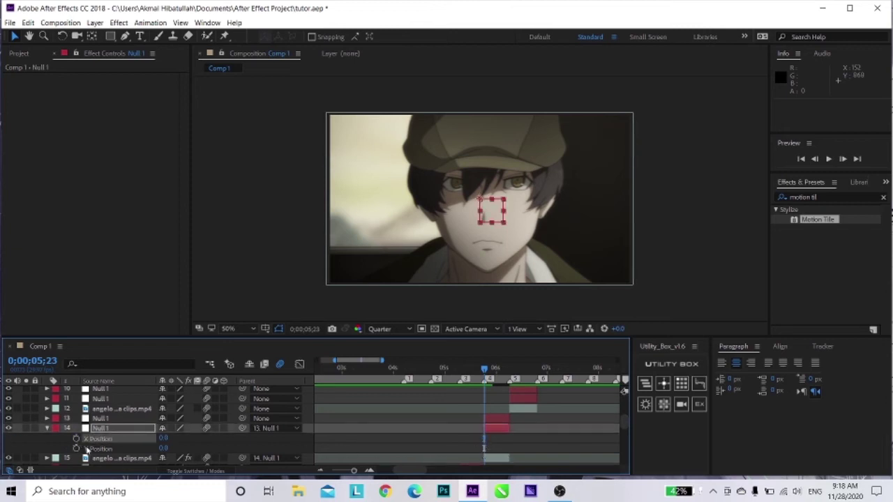
click(77, 438)
drag(484, 438, 509, 439)
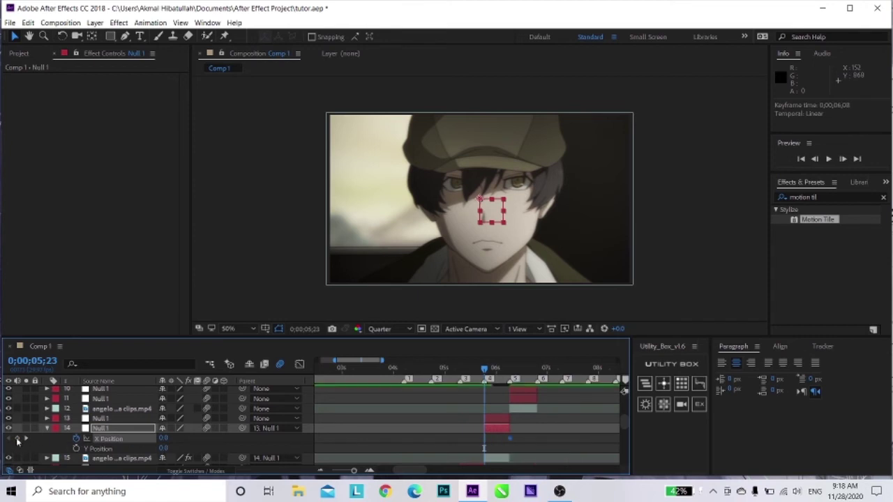
Set the layer 14 null's X Position to -1965 at 0;00;05;23 and apply Easy Ease to both of its keyframes
click(163, 438)
text(-1965)
key(Return)
drag(533, 434, 476, 449)
right_click(484, 441)
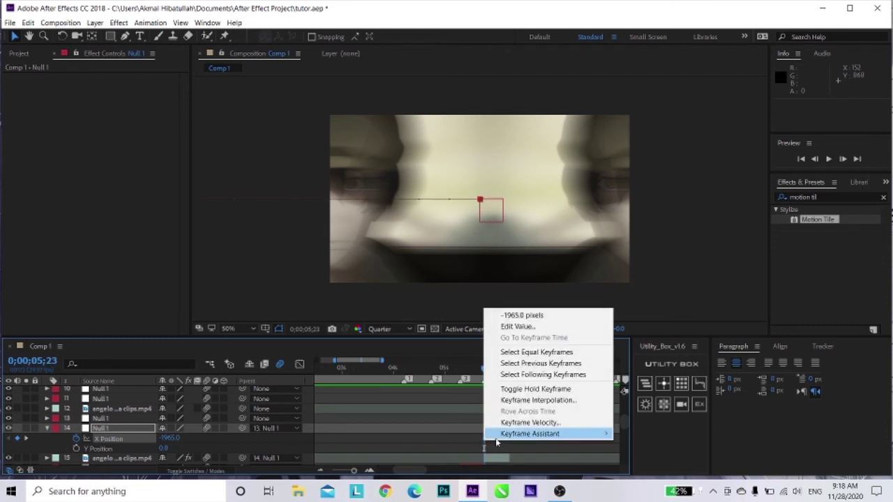
mouse_move(496, 434)
click(723, 368)
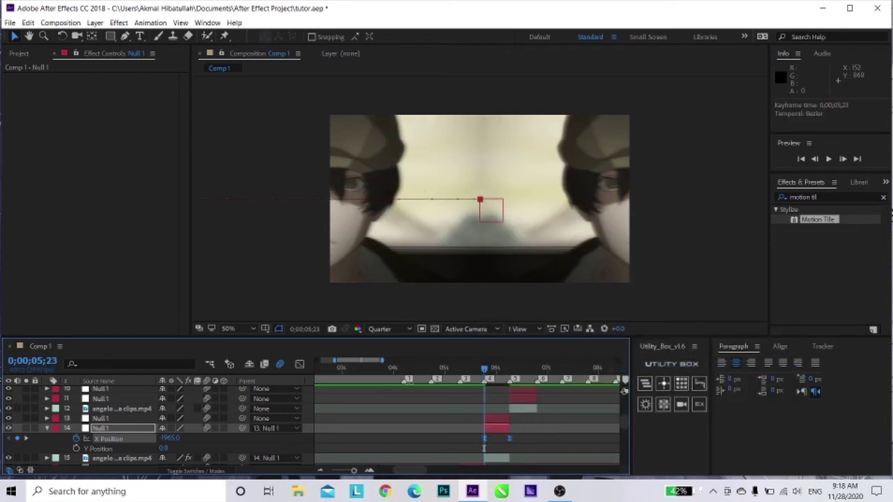
Reshape the layer 14 null's X Position curve in the graph editor so it rises almost vertically from the first keyframe
click(300, 365)
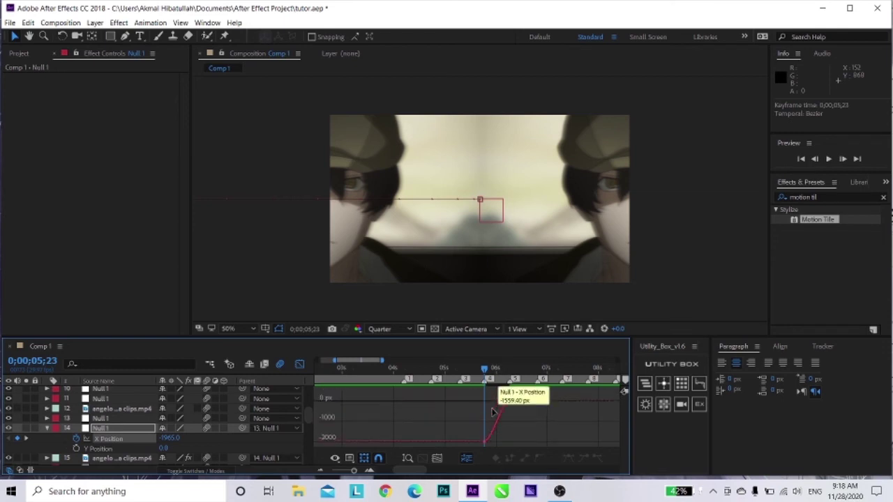
click(485, 442)
drag(492, 441, 493, 404)
click(487, 425)
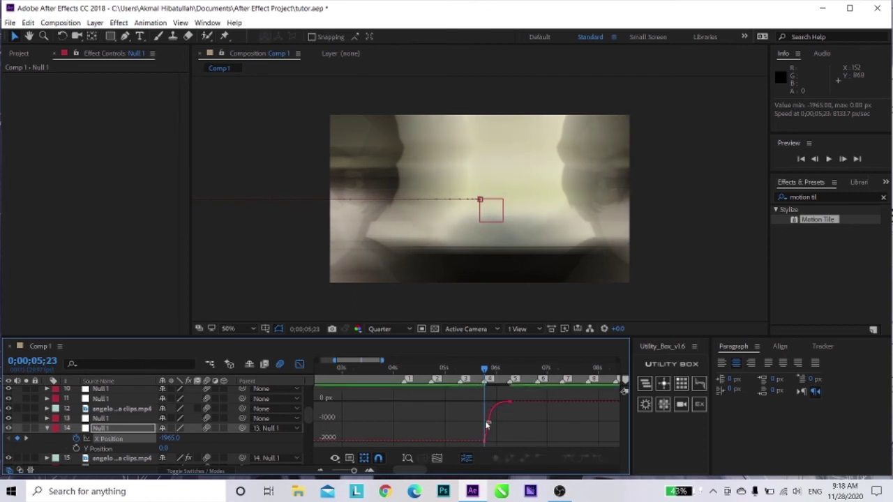
click(488, 427)
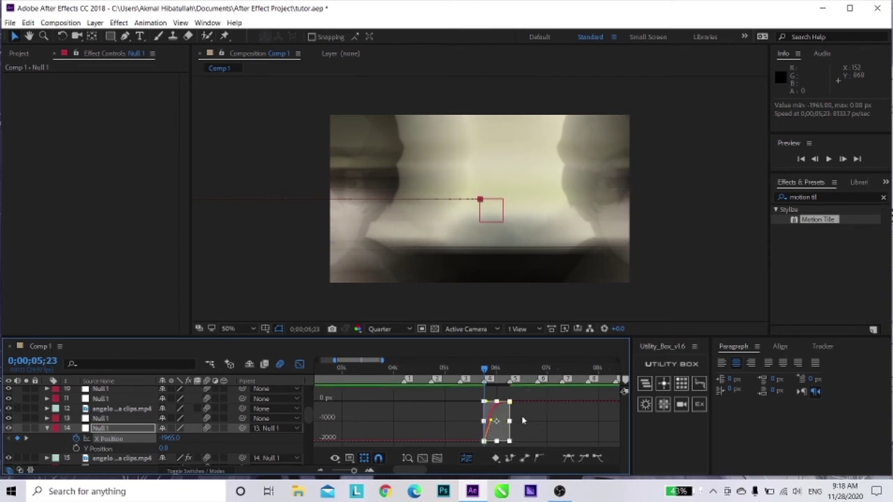
click(484, 442)
drag(492, 431, 491, 422)
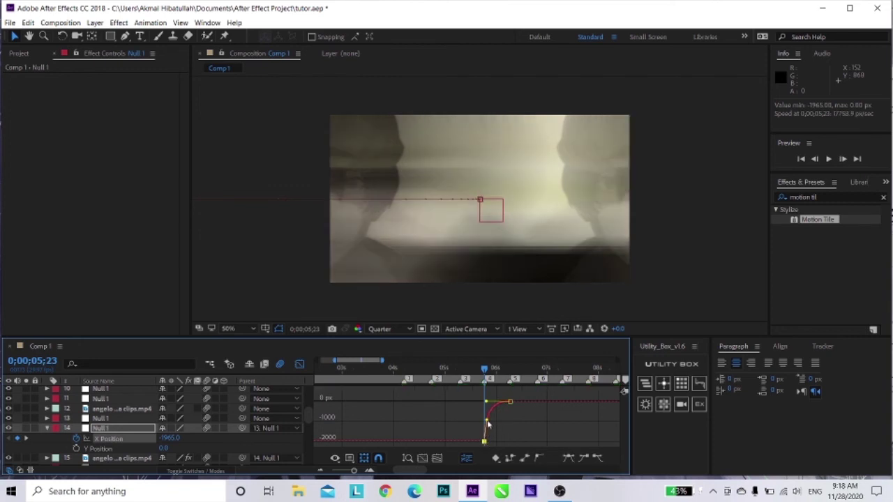
click(490, 409)
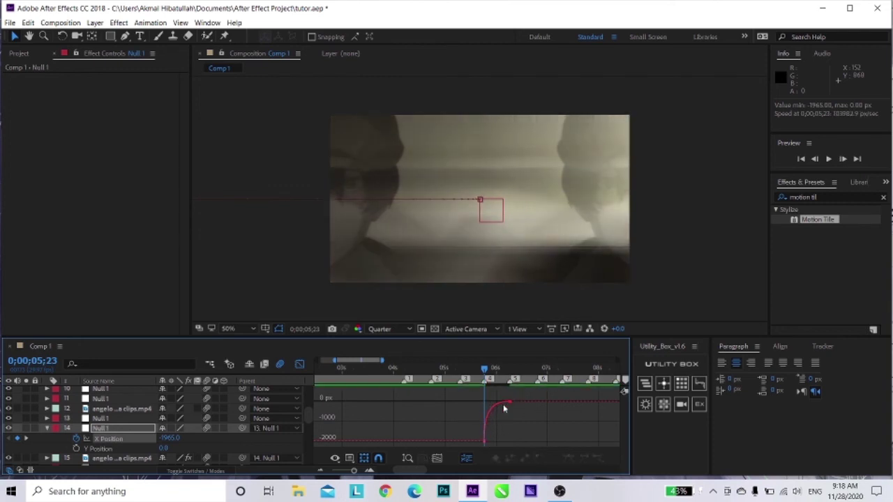
click(499, 406)
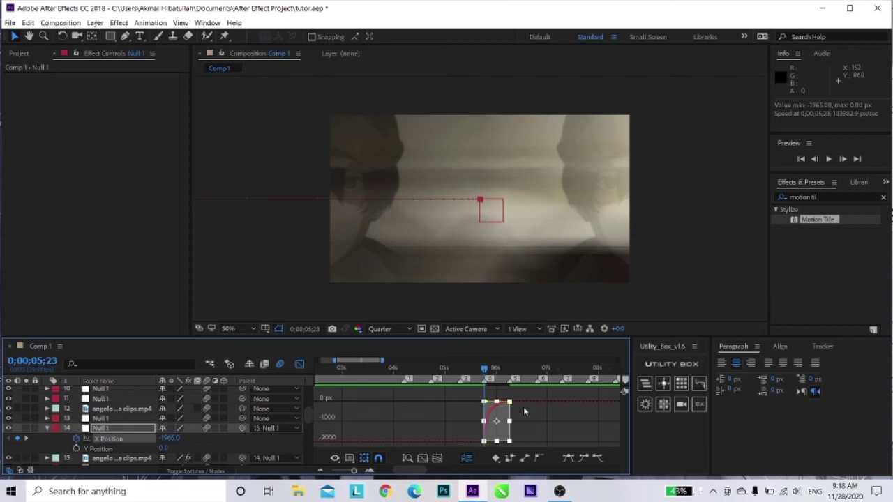
Shorten the incoming ease handle of the last X Position keyframe on the layer 14 null's curve
click(523, 423)
click(510, 404)
drag(485, 403, 493, 403)
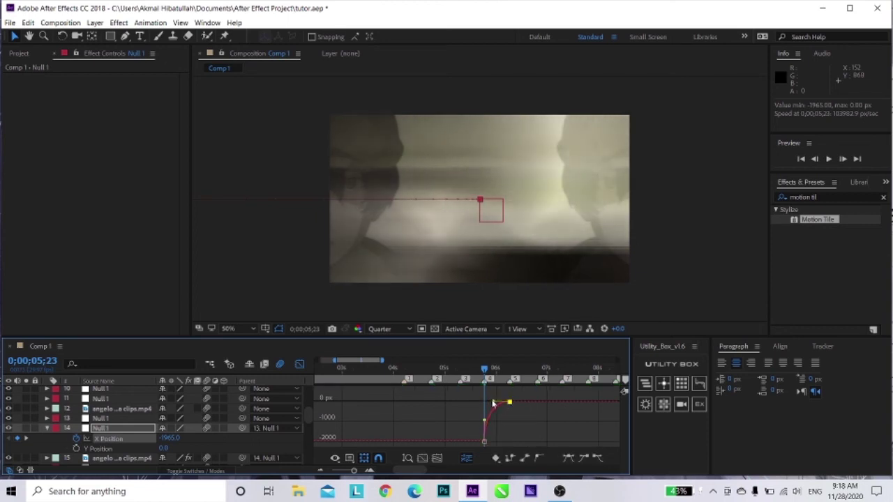
Preview the slide from 0;00;05;19 and raise the first X Position keyframe's ease handle slightly
drag(486, 374, 477, 382)
key(space)
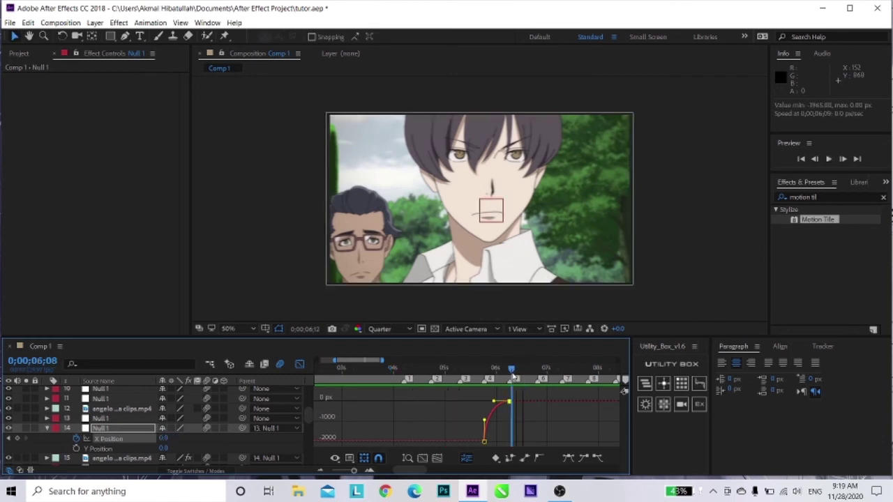
key(space)
click(485, 419)
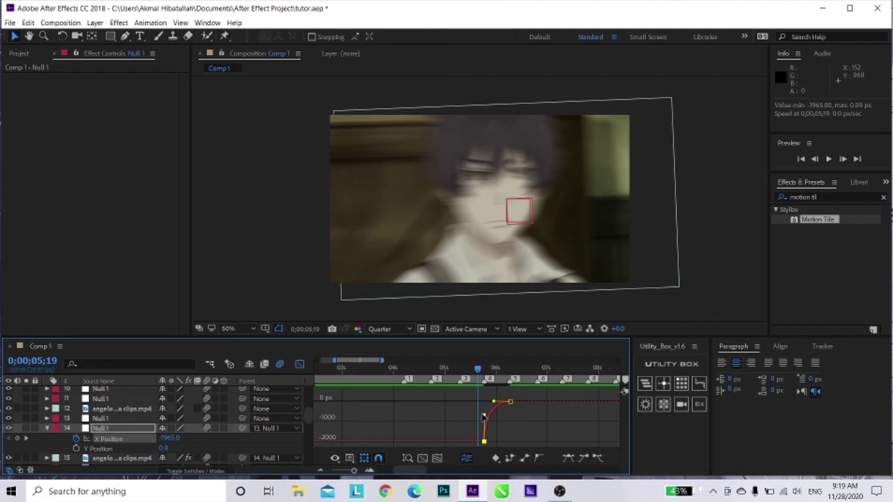
Play back and scrub through the transitions leading into the slide to check their motion
drag(485, 374, 393, 370)
key(space)
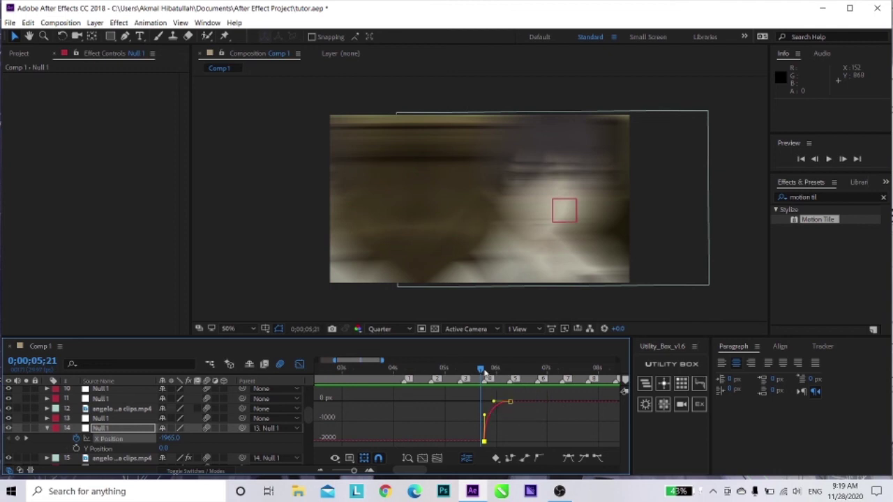
drag(481, 370, 494, 396)
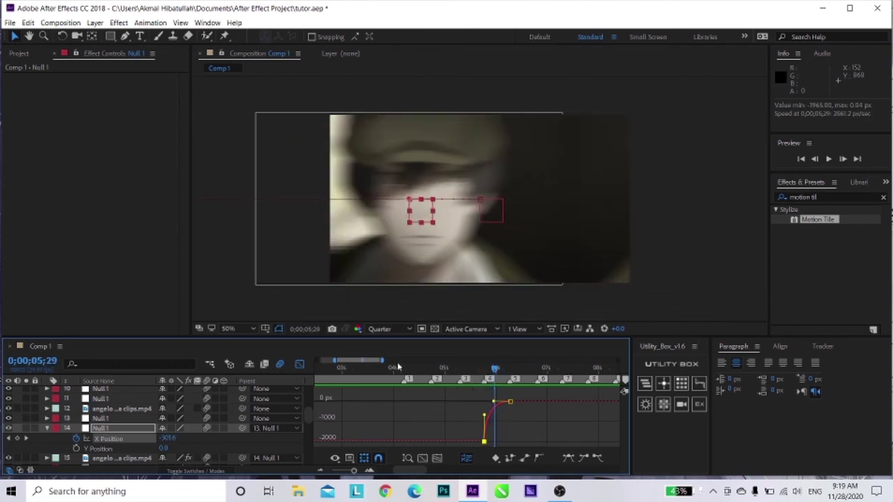
drag(372, 367, 376, 368)
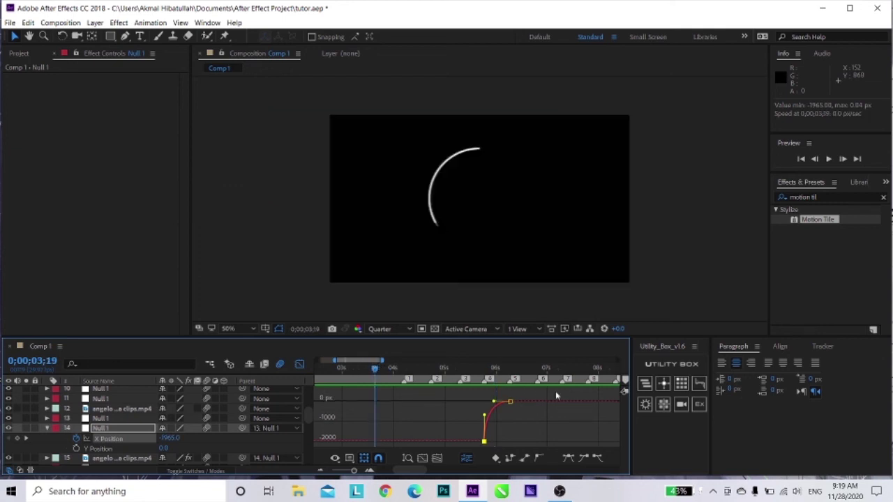